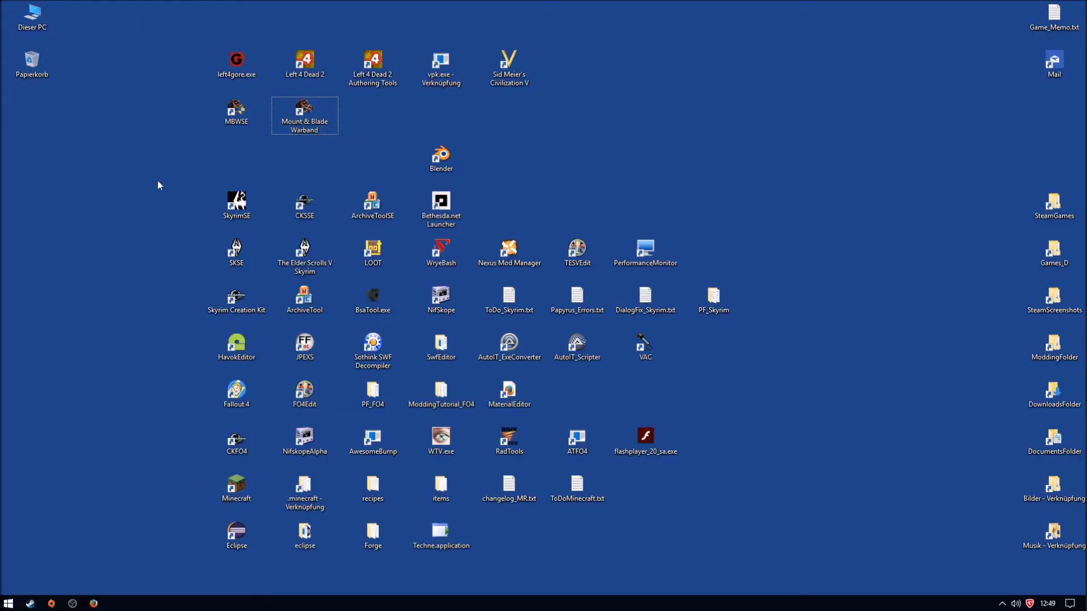
Open Modding > Mount&Blade_Warband and look over the 15 files in WSE&ENB.
click(237, 110)
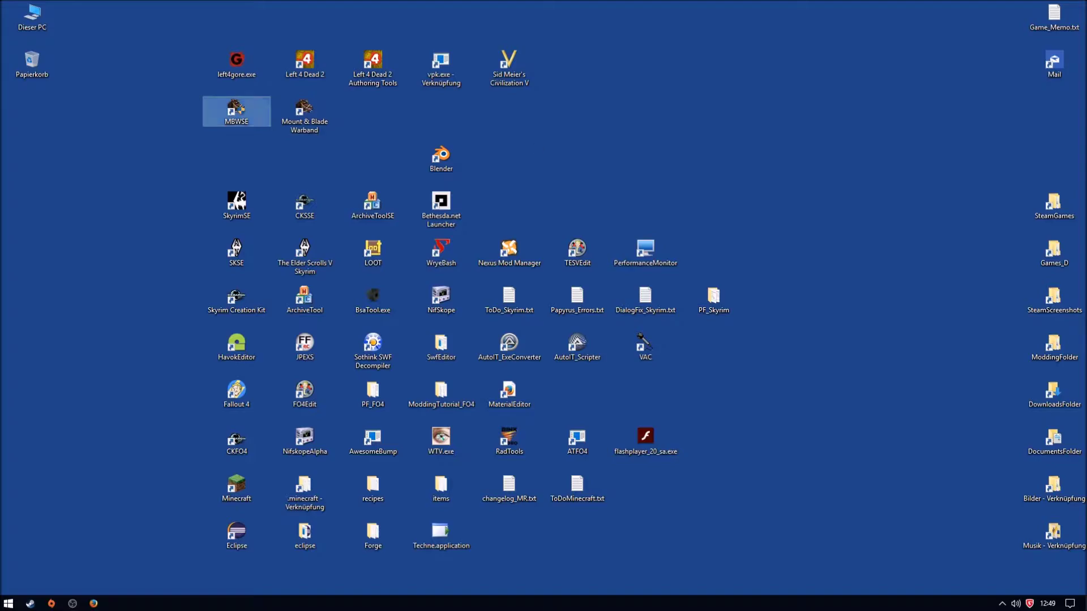
double_click(1054, 354)
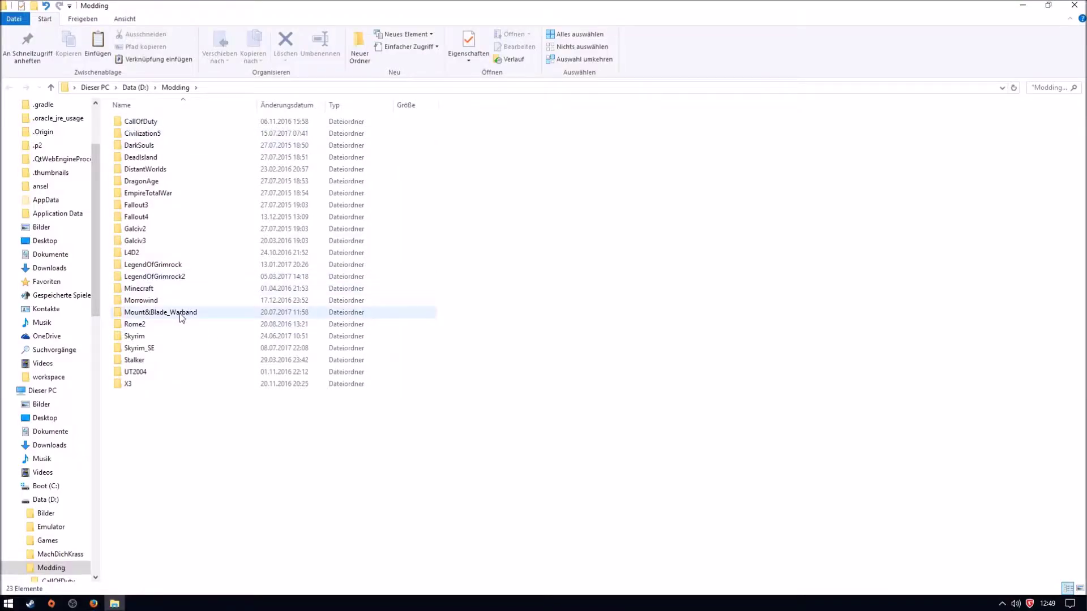
double_click(179, 313)
double_click(143, 136)
drag(226, 387, 142, 120)
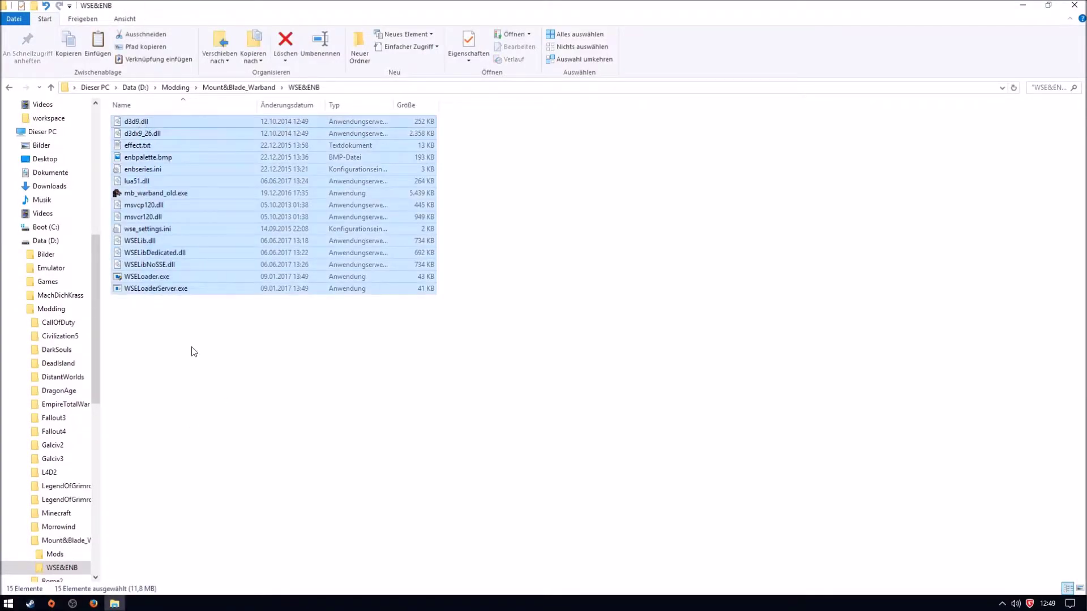
click(194, 352)
key(BackSpace)
Review the six mod folders in Mods, select Medieval_Conquests, and close the window.
double_click(165, 119)
drag(265, 309, 132, 132)
click(229, 254)
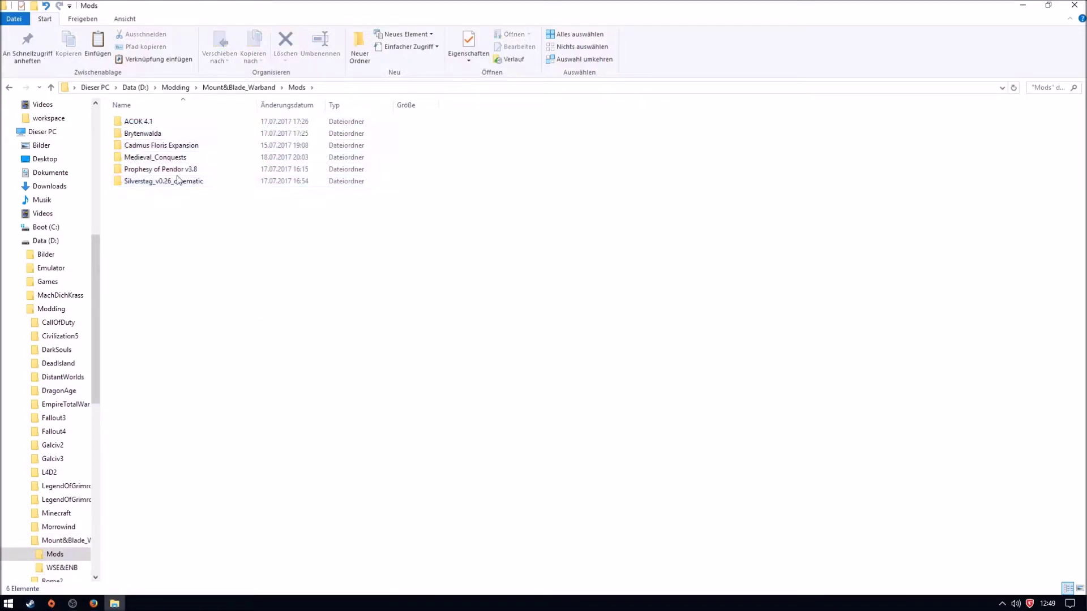
click(255, 158)
click(1074, 6)
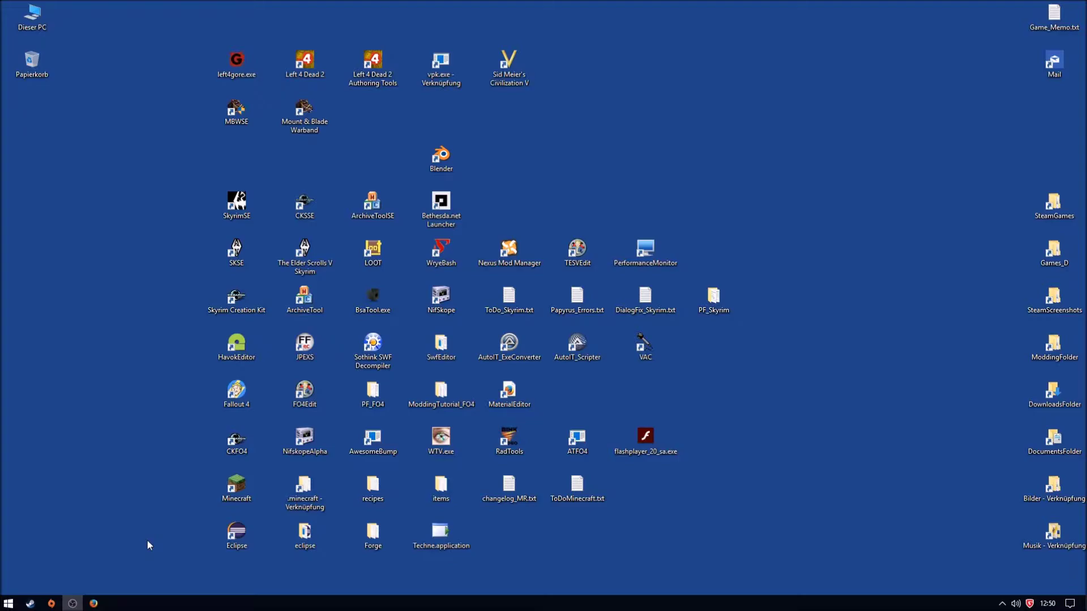
In Steam, browse the Mount & Blade, Warband and With Fire and Sword game pages, then close Steam.
click(30, 604)
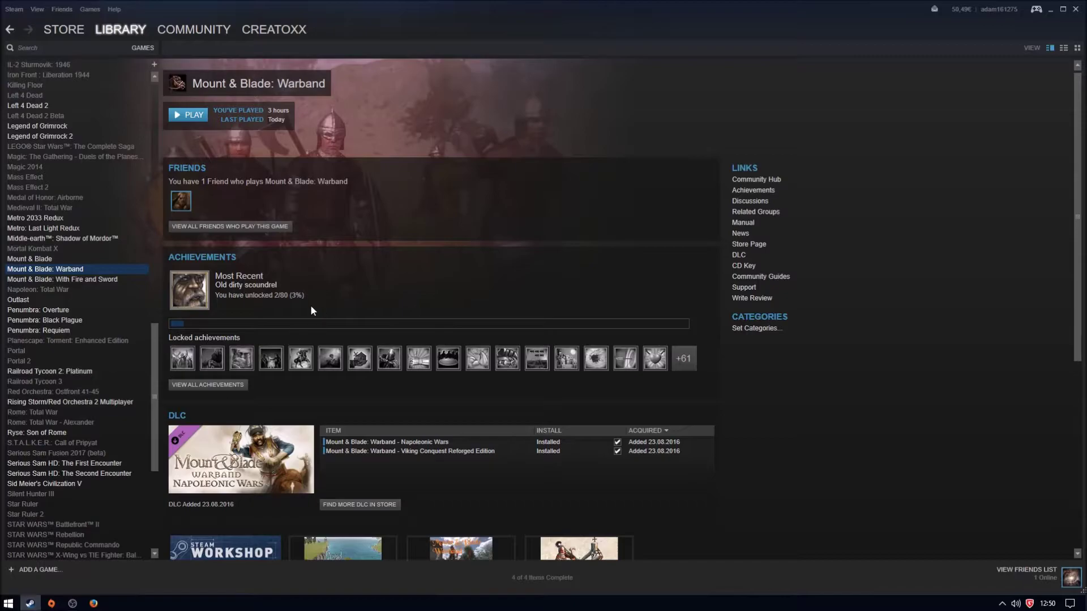
click(49, 260)
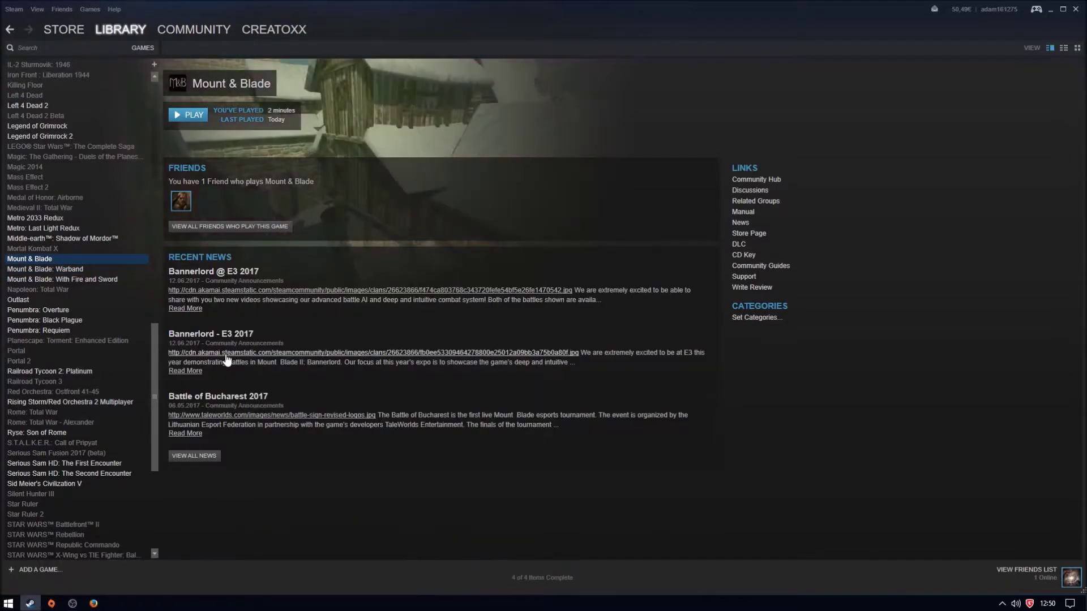
click(43, 270)
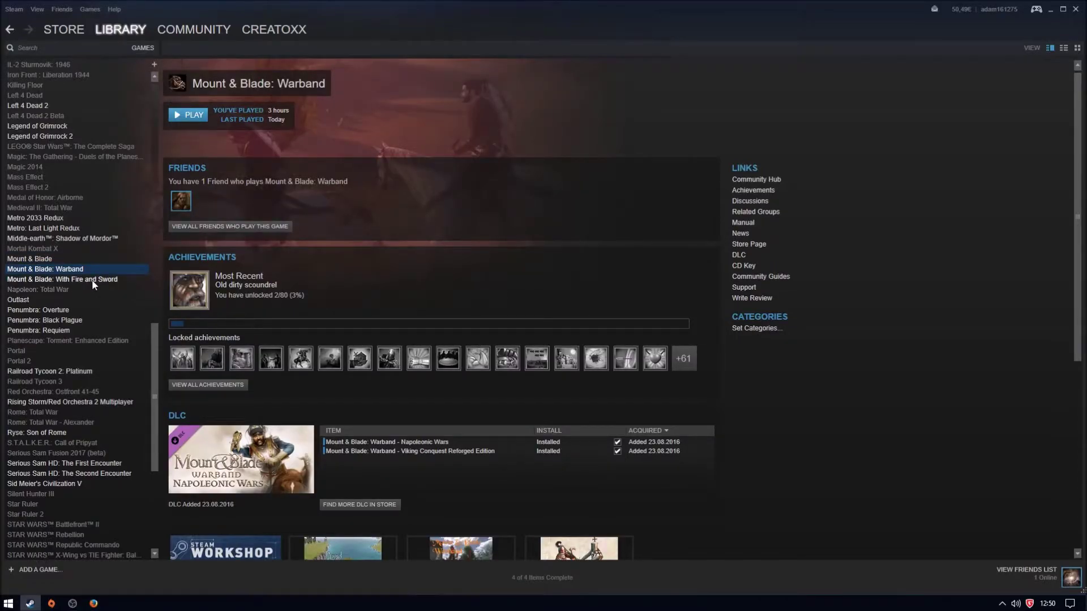
click(102, 280)
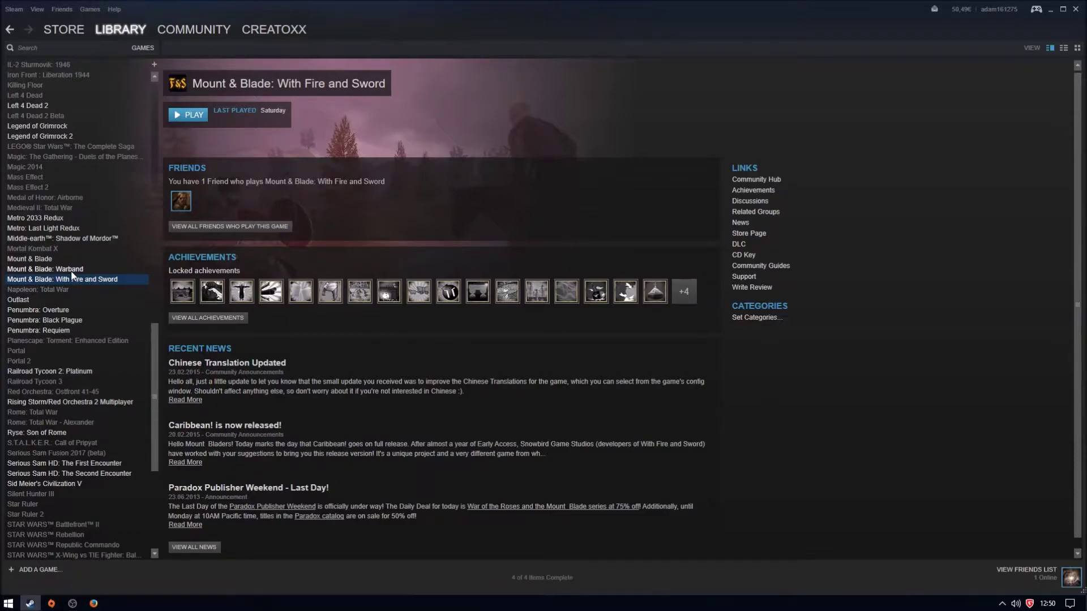
click(72, 269)
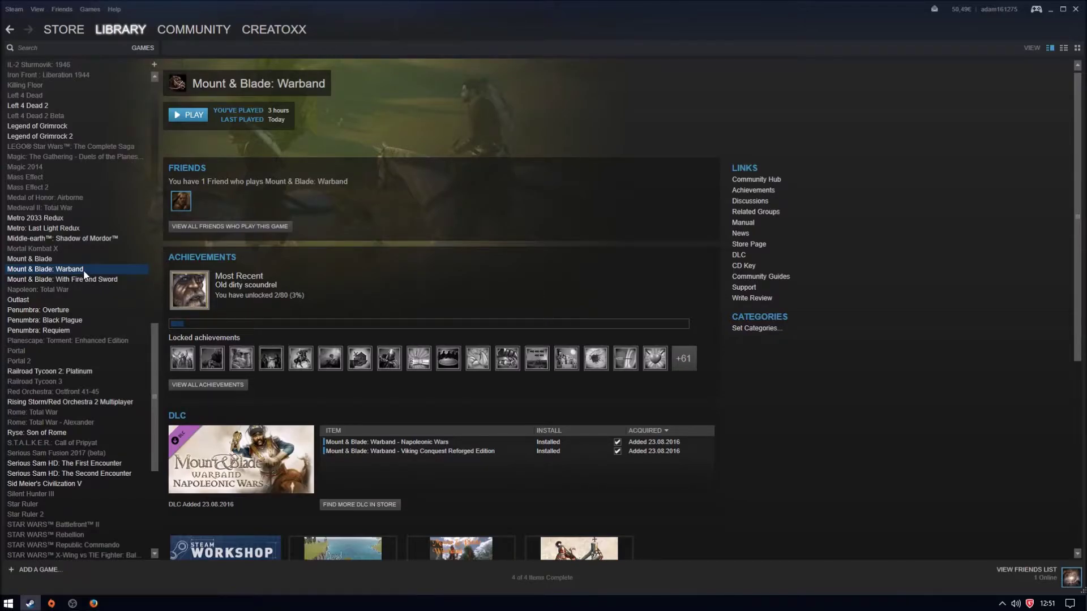
click(30, 261)
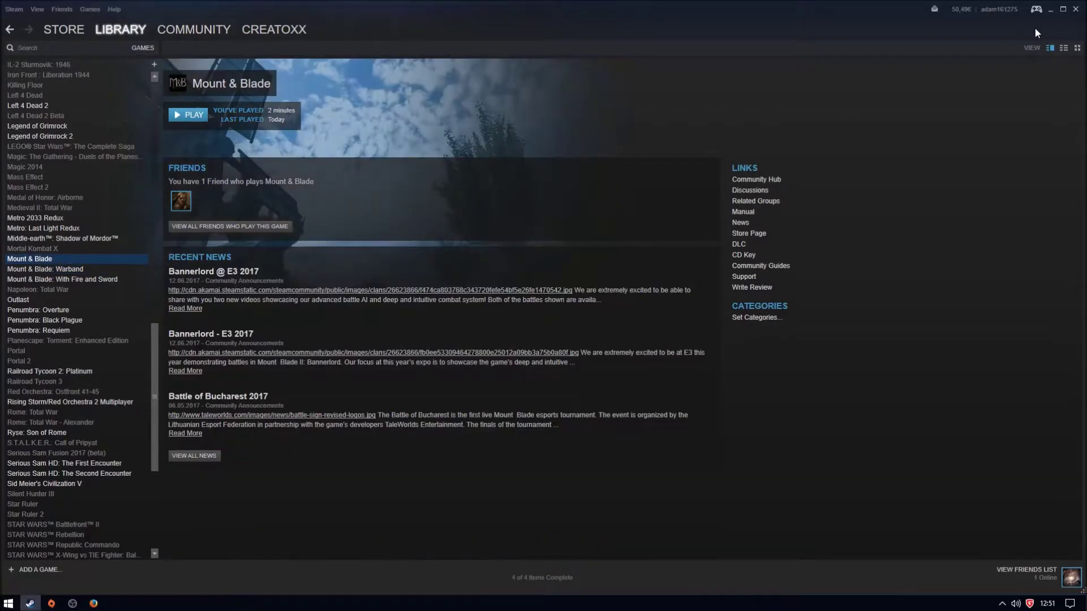
click(1075, 10)
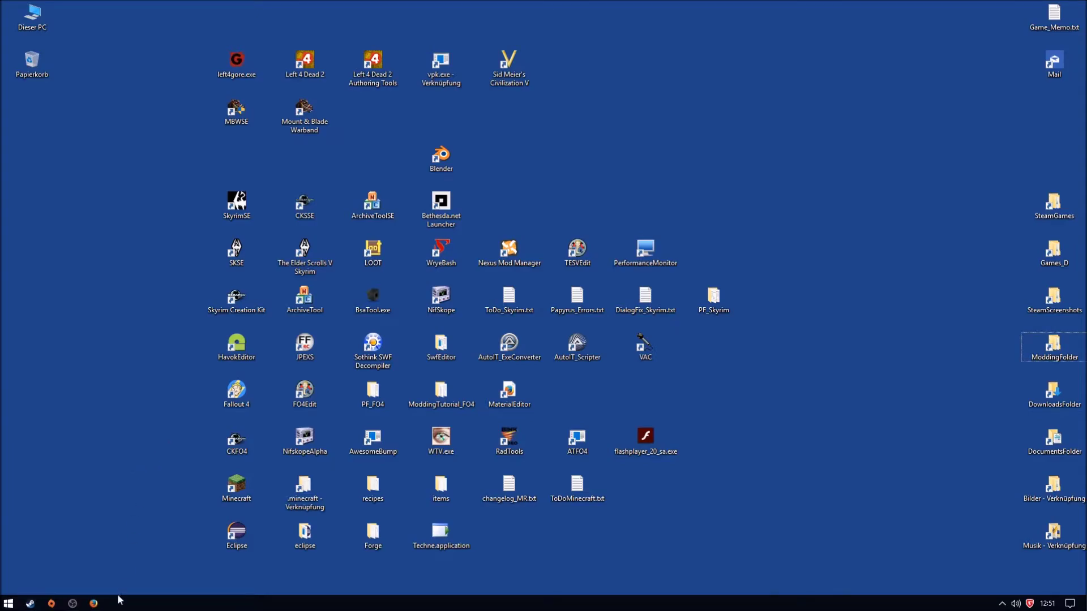
In Firefox, go to the M&B Warband download page on taleworlds.com.
click(94, 603)
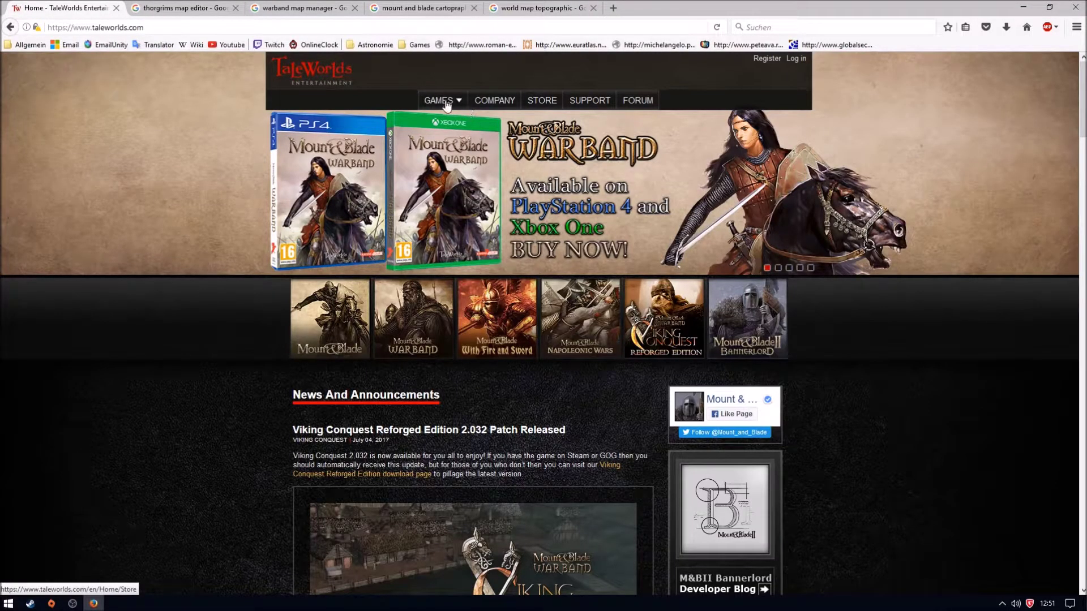
click(447, 104)
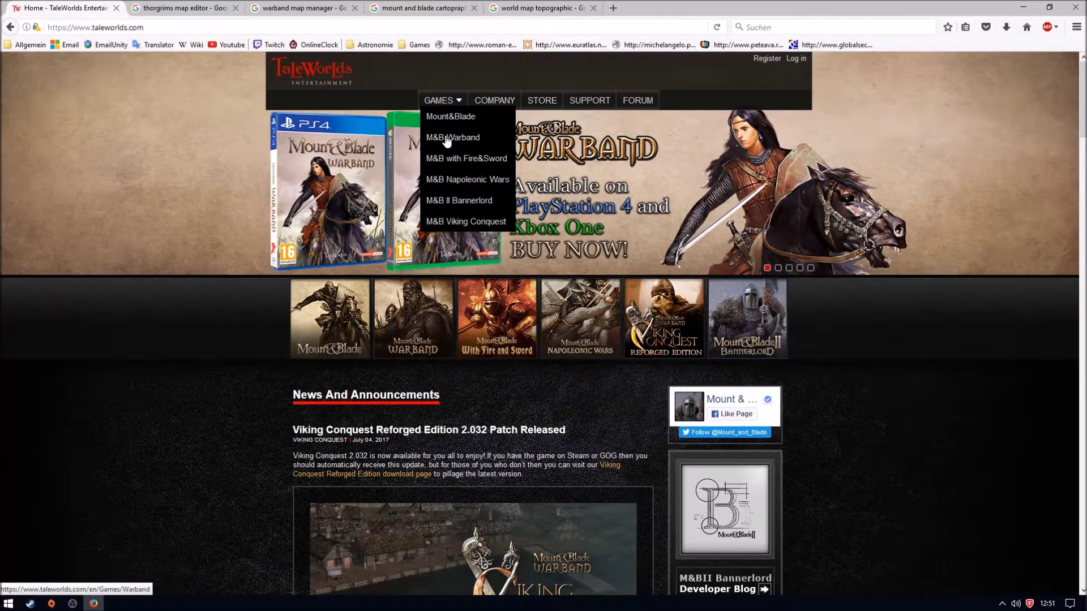
click(447, 141)
click(696, 301)
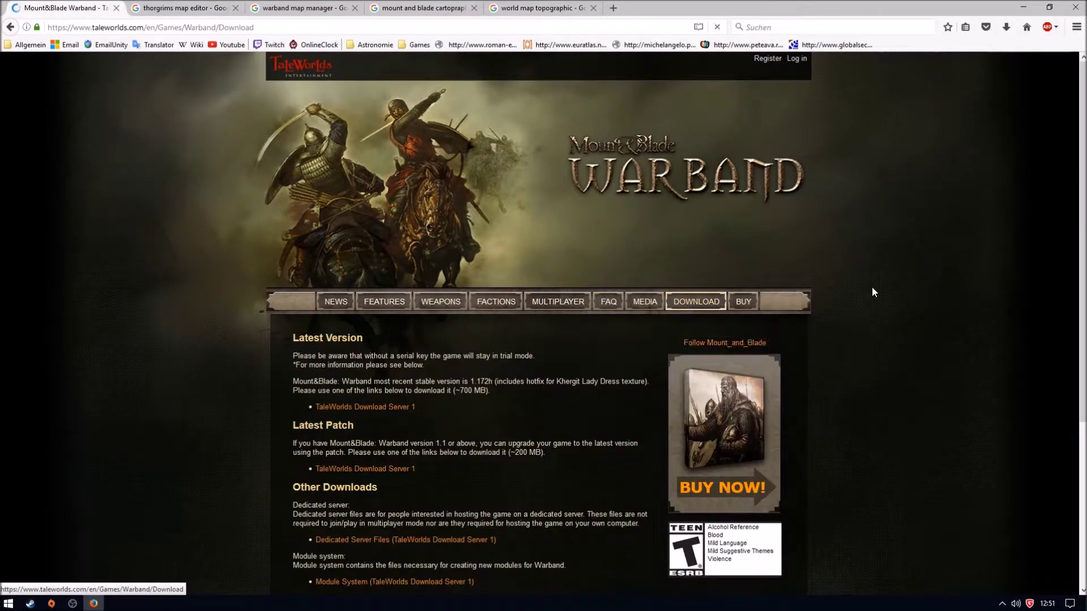
Download the Warband module system zip from the Module System link.
scroll(885, 277, down, 4)
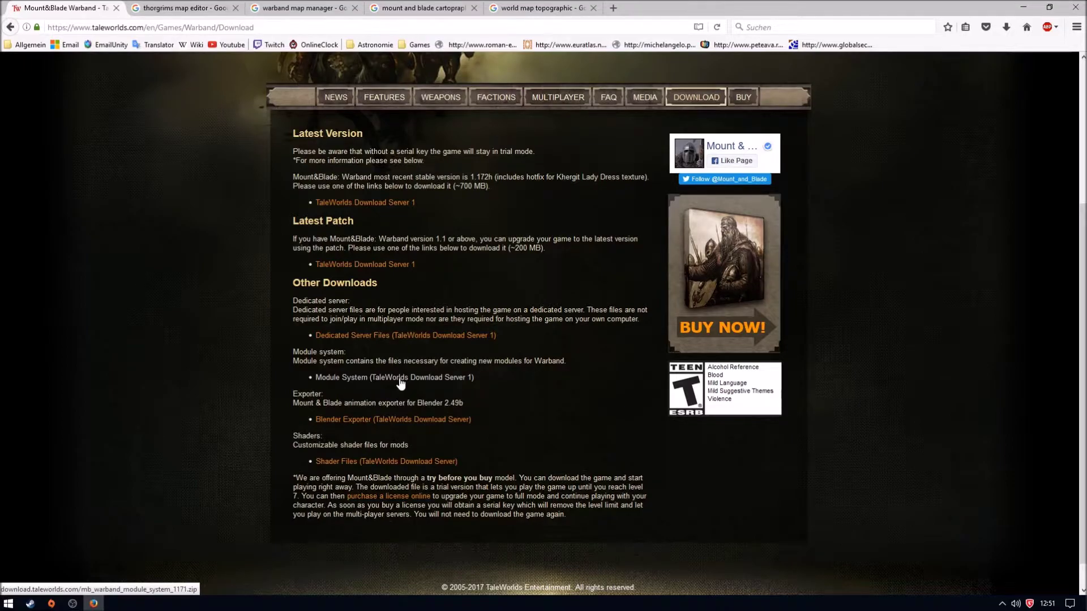
scroll(400, 384, up, 3)
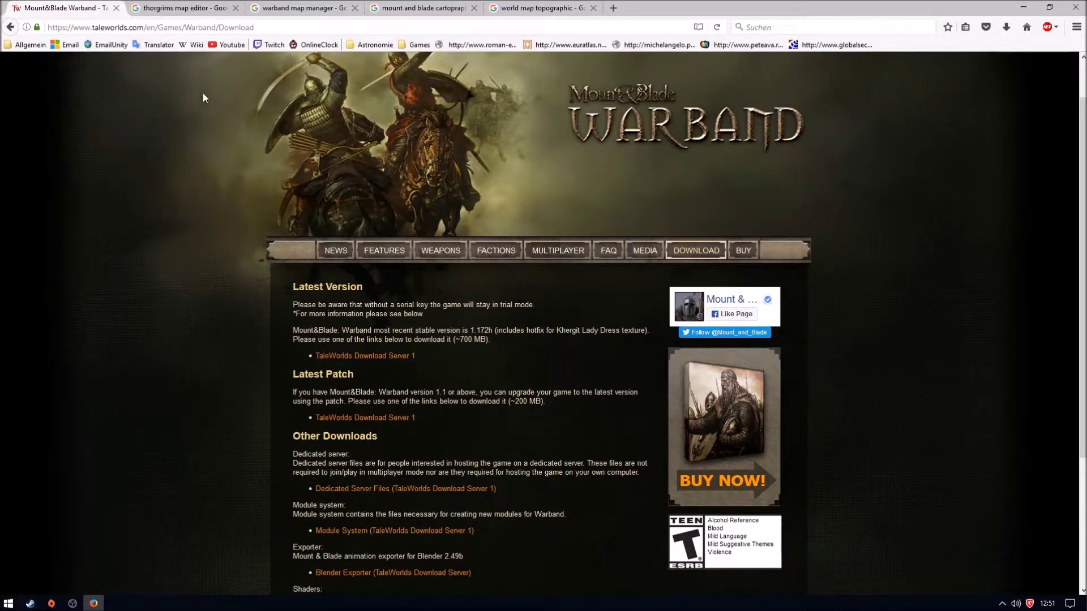
scroll(518, 279, down, 2)
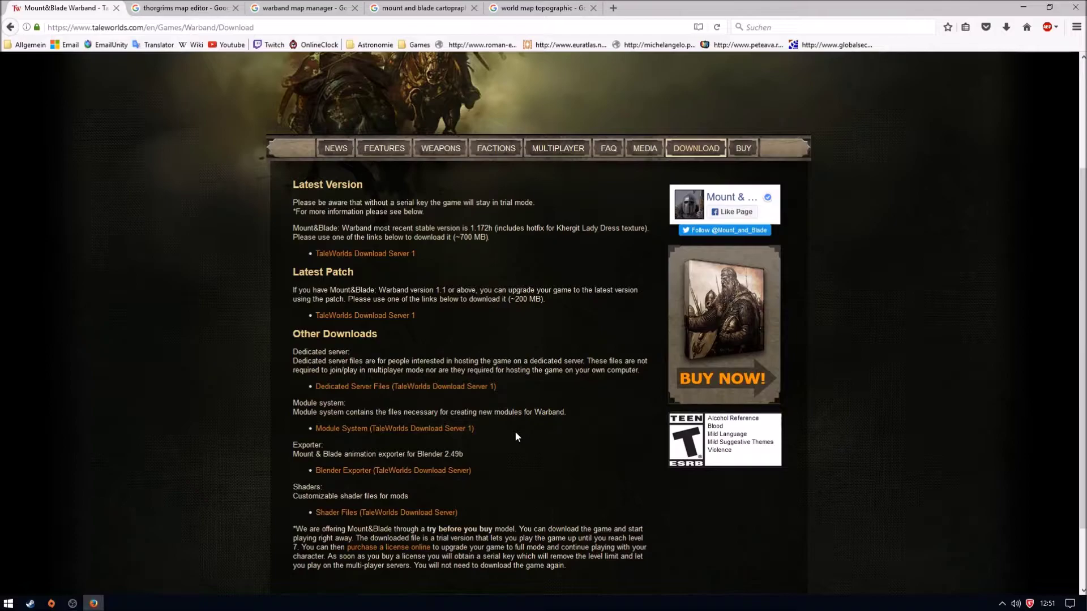
scroll(515, 436, down, 1)
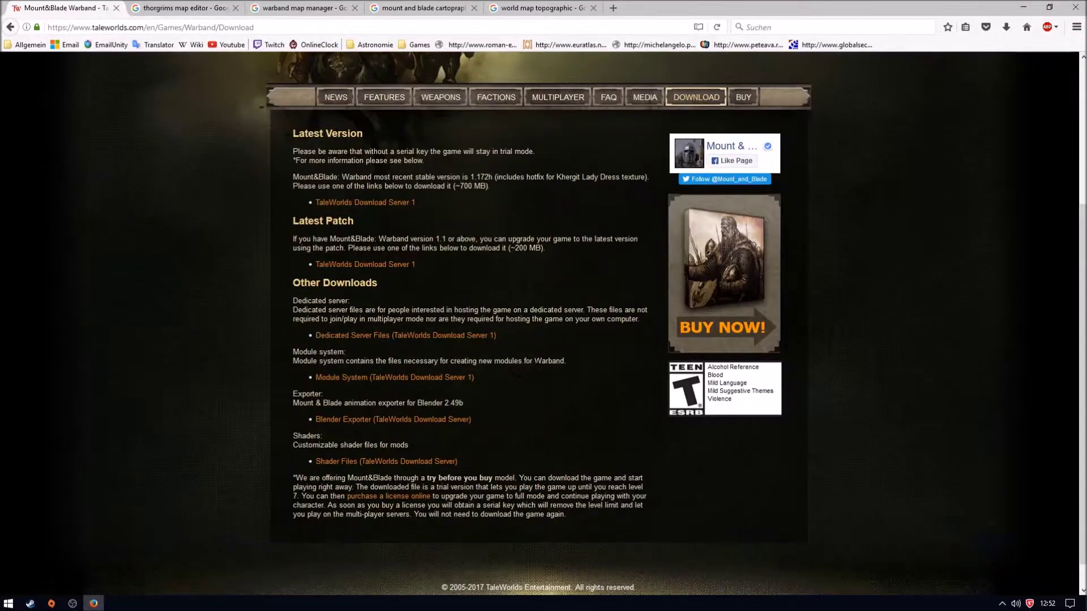
click(362, 377)
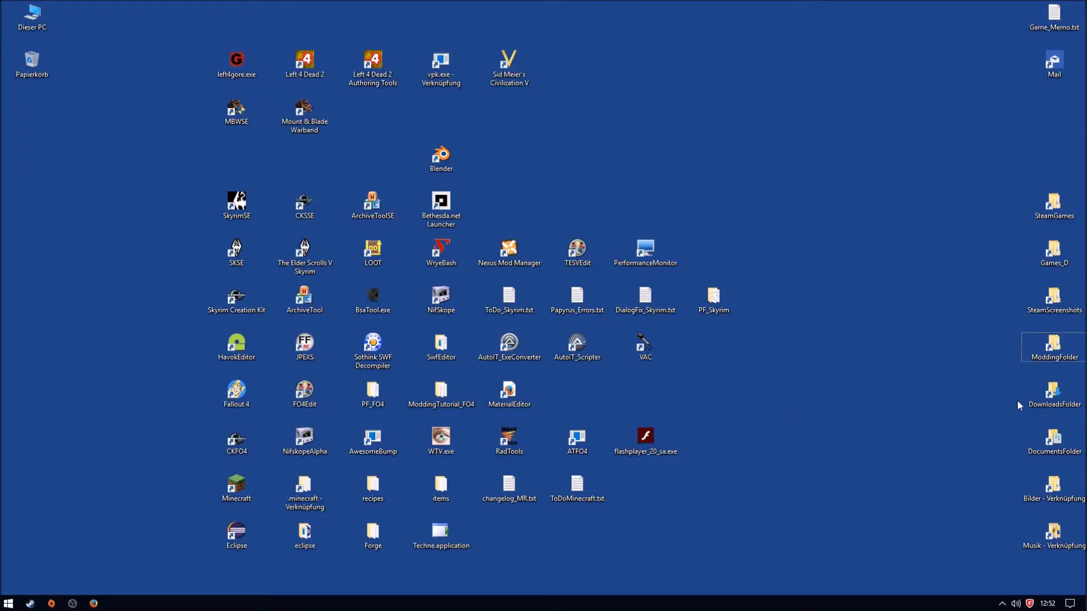
In Downloads, extract the module system zip with 7-Zip into its own folder and delete the zip.
double_click(1054, 392)
right_click(154, 127)
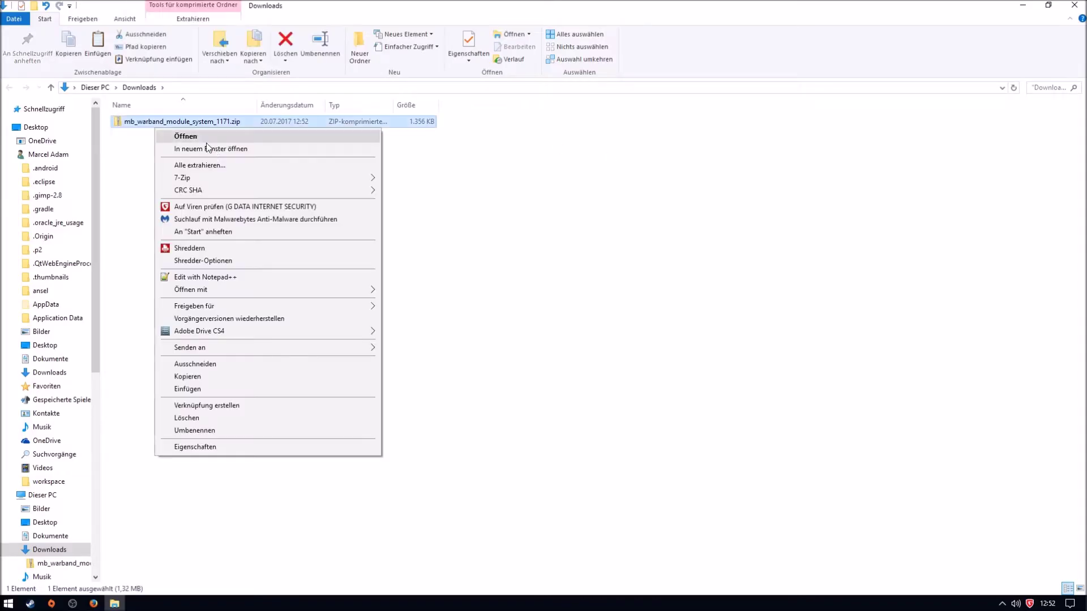
mouse_move(244, 178)
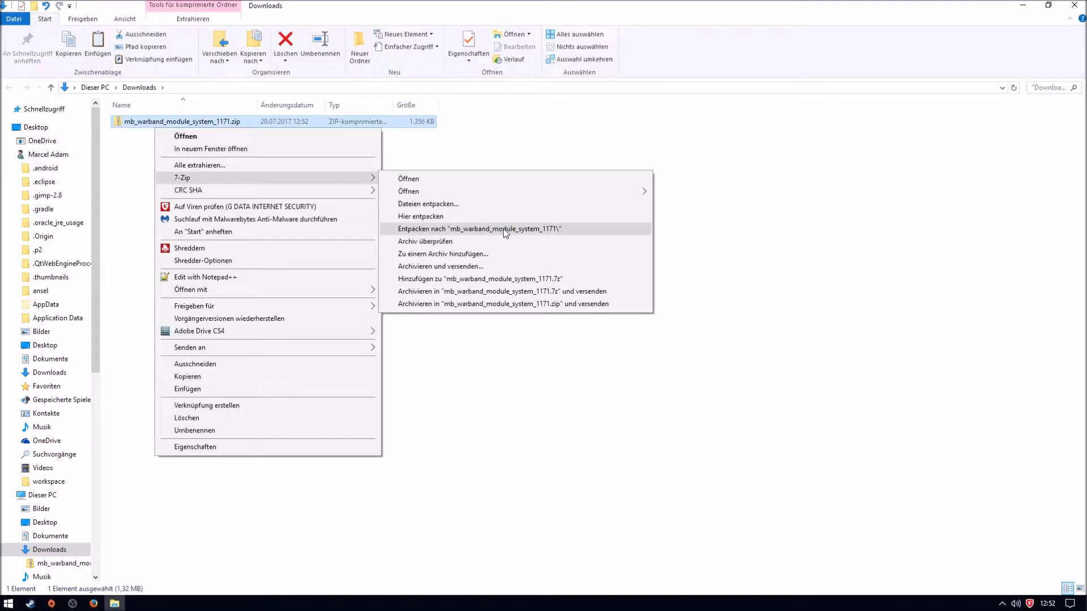
click(503, 229)
key(Delete)
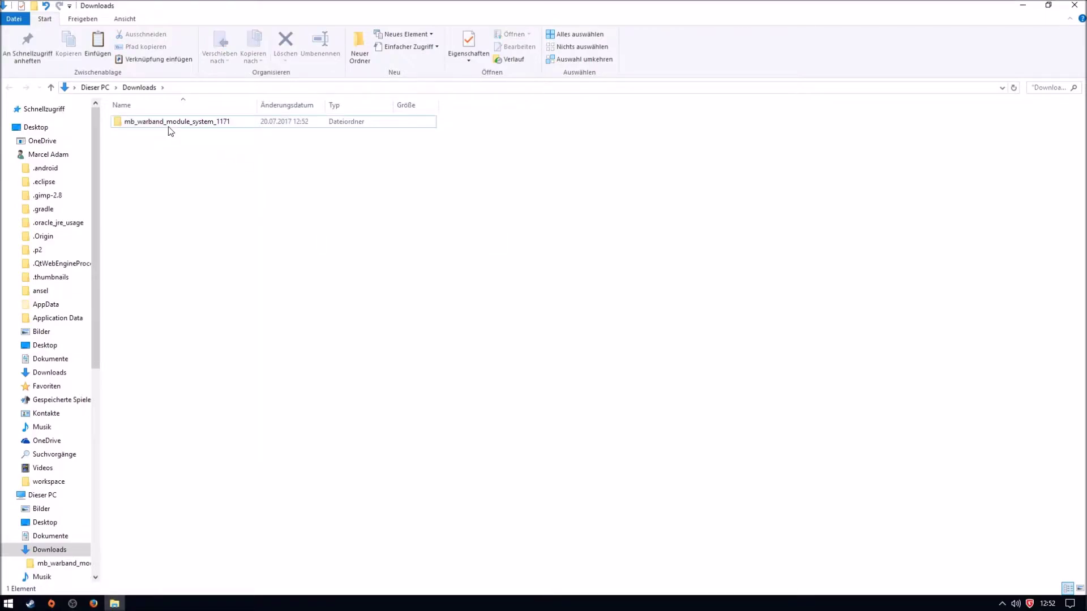
double_click(171, 128)
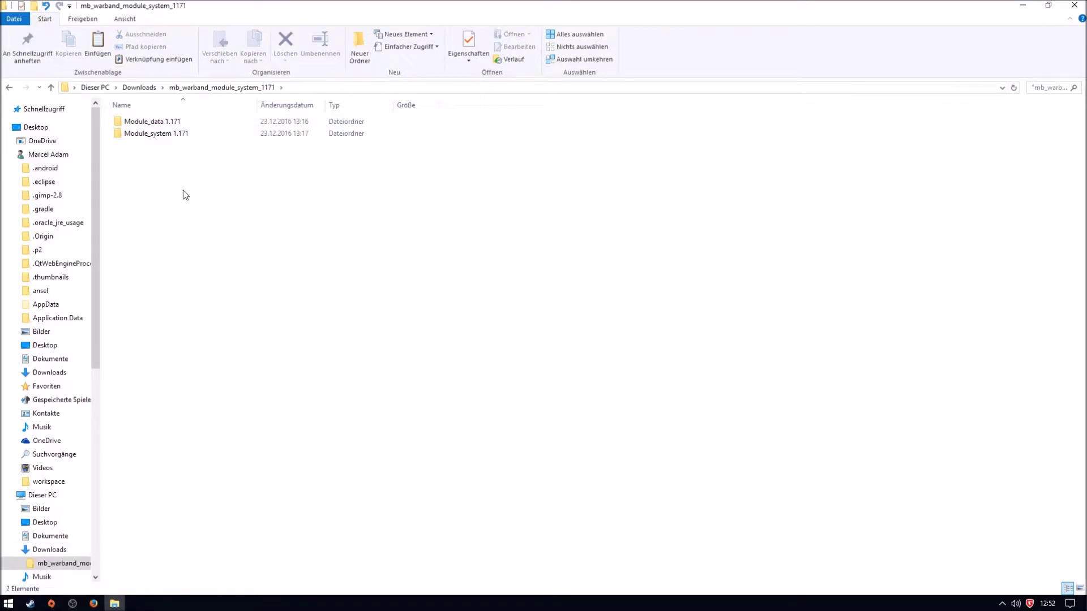
key(alt+Up)
click(115, 604)
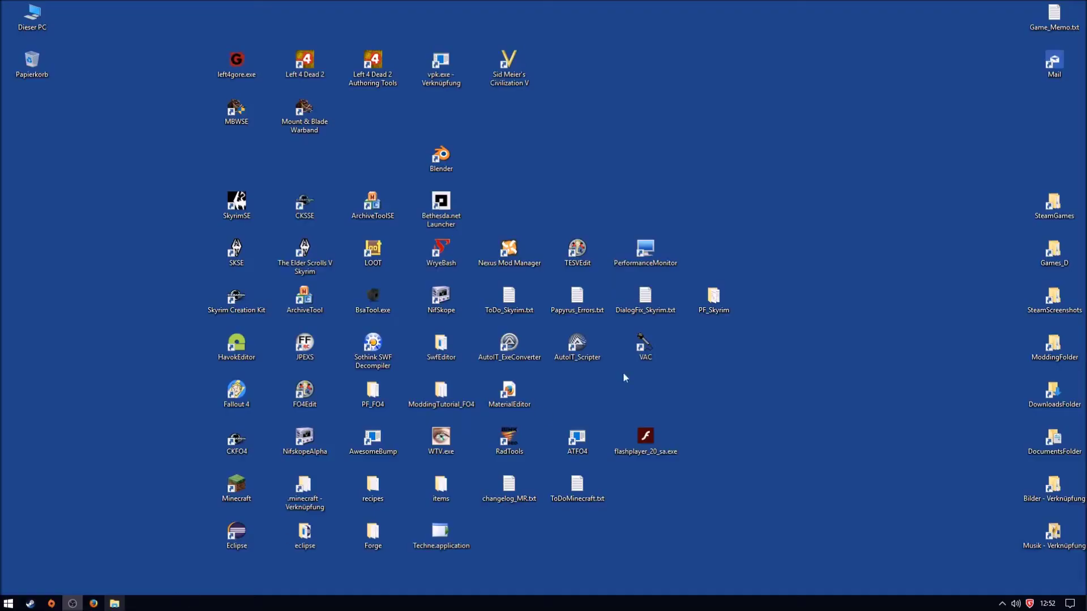
Navigate through Data (D:) to Modding > Mount&Blade_Warband.
double_click(1053, 348)
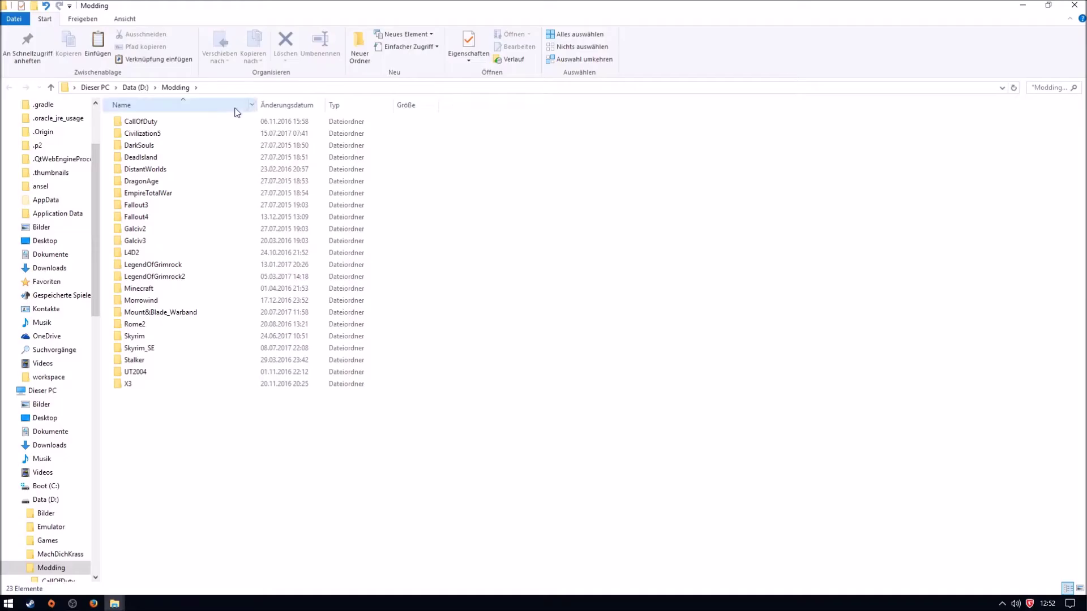
click(136, 87)
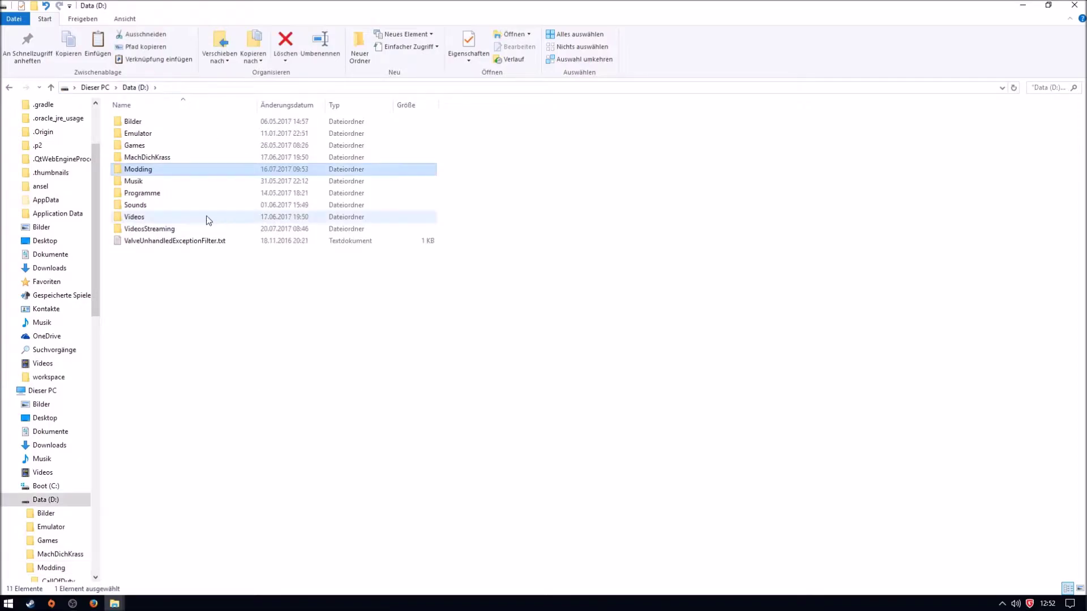
click(144, 184)
double_click(142, 170)
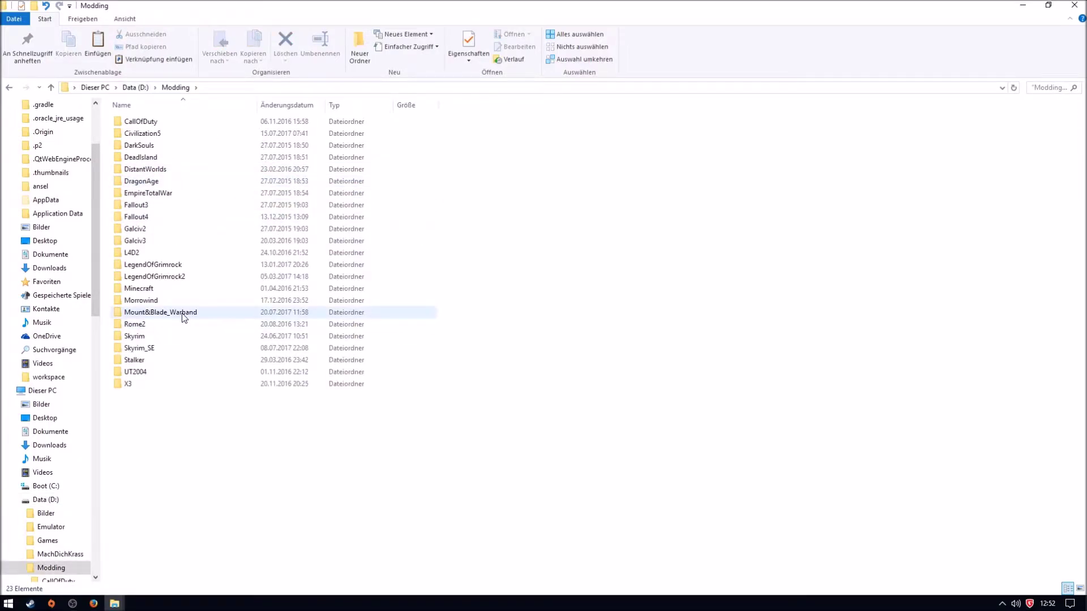
double_click(184, 319)
After checking WSE&ENB and Mods, create a new folder named SDK in Mount&Blade_Warband.
double_click(158, 134)
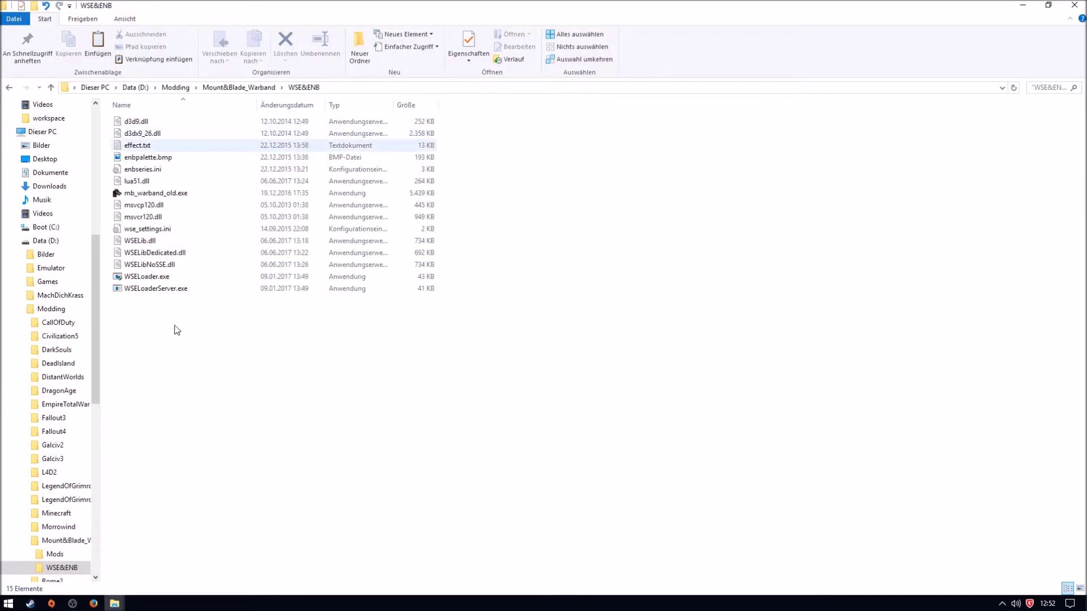
key(BackSpace)
key(Up)
key(Return)
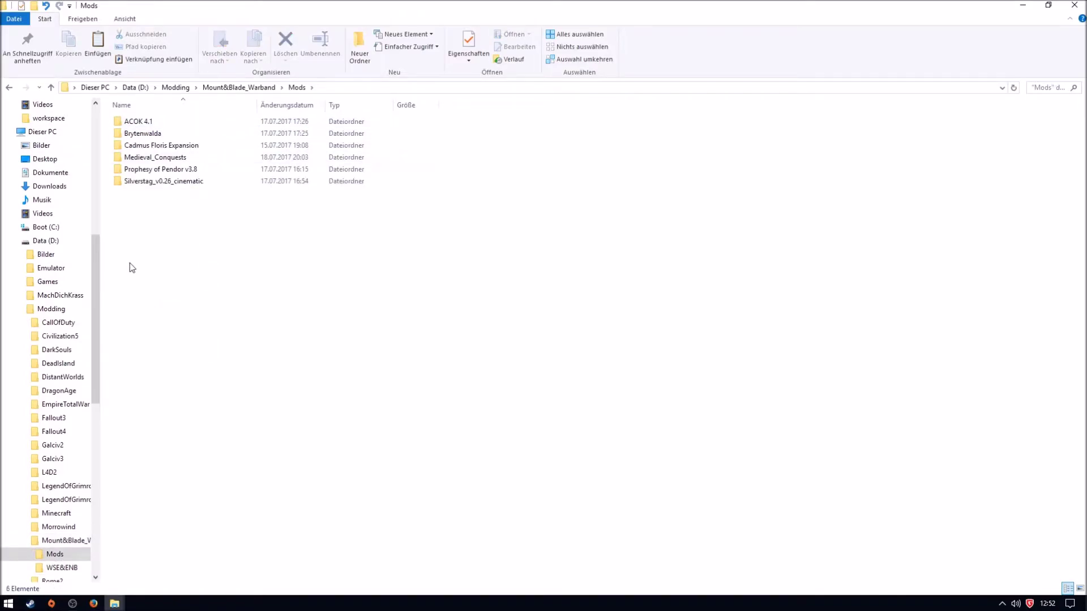
key(BackSpace)
right_click(157, 199)
mouse_move(280, 346)
click(443, 347)
text(SDK)
key(Return)
Paste the mb_warband_module_system_1171 folder from Downloads into SDK.
mouse_move(114, 603)
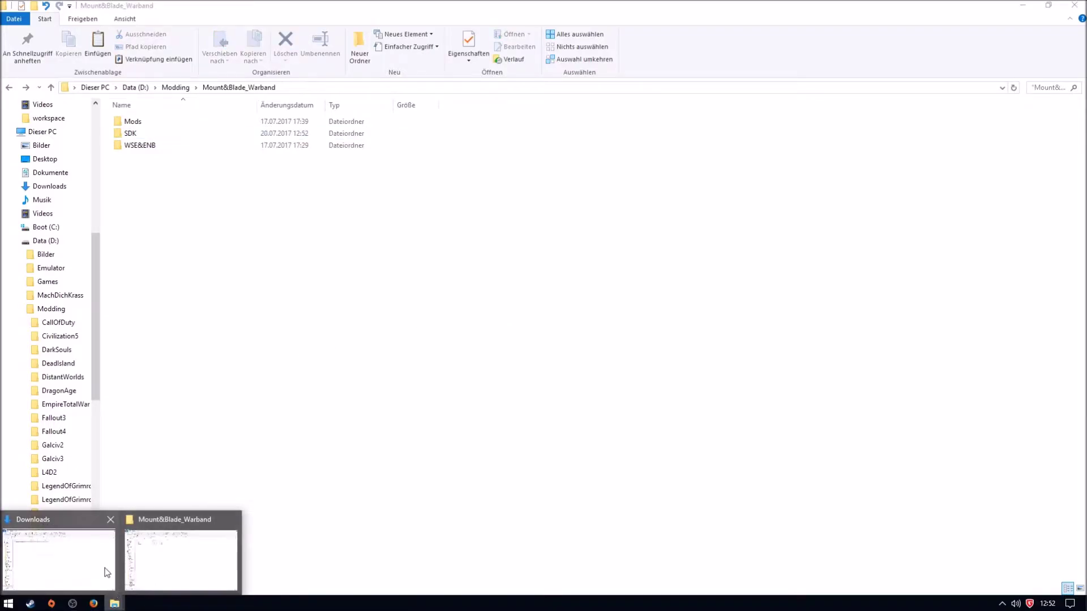
click(107, 572)
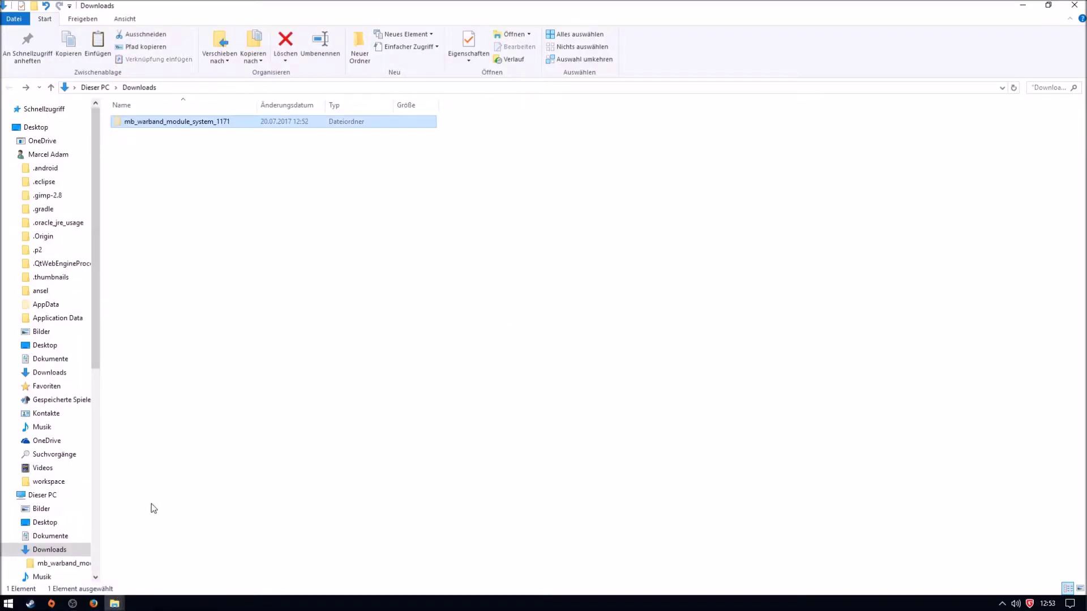
key(alt+Tab)
key(Return)
key(ctrl+v)
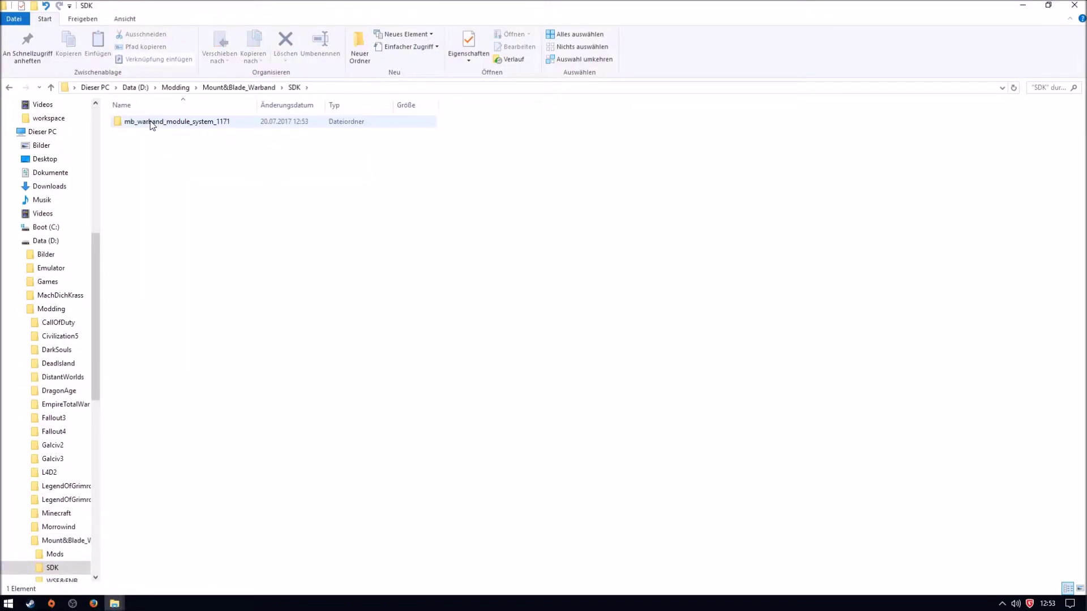
Move Module_data 1.171 and Module_system 1.171 up into SDK and delete the empty mb_warband_module_system_1171 folder.
double_click(151, 125)
key(ctrl+a)
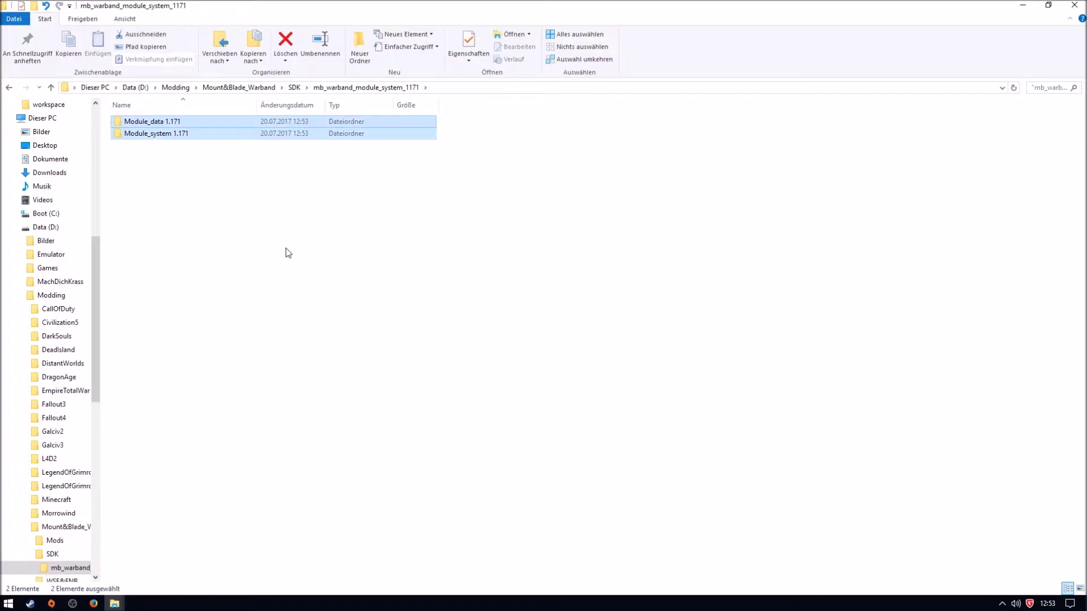
key(ctrl+x)
key(BackSpace)
key(ctrl+v)
click(213, 123)
key(Delete)
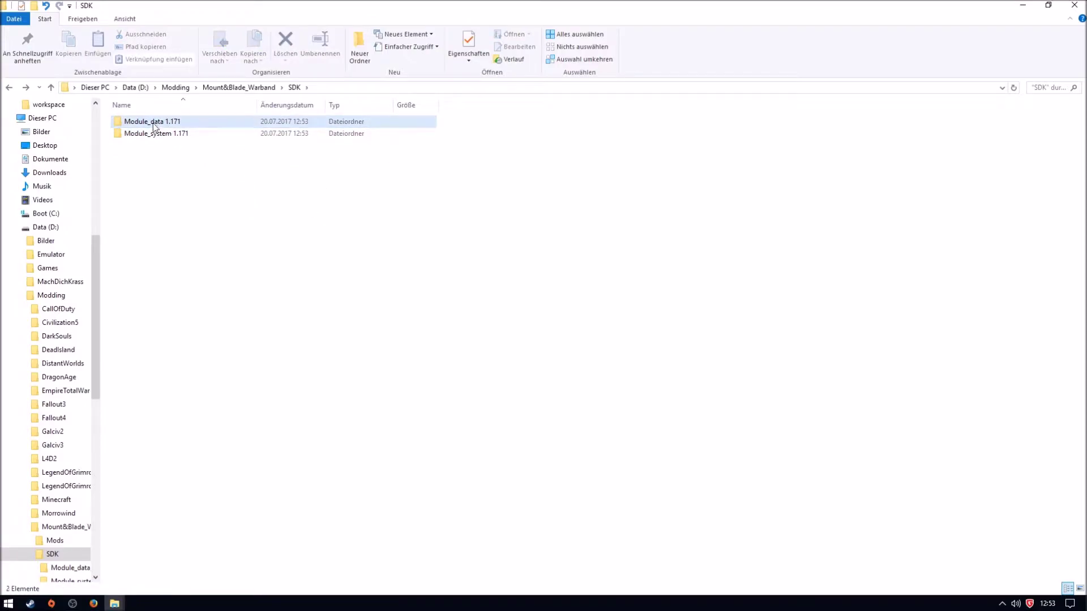
Inspect the nine Module_data 1.171 files and the Module_system 1.171 contents.
double_click(154, 122)
drag(233, 344, 164, 122)
click(165, 122)
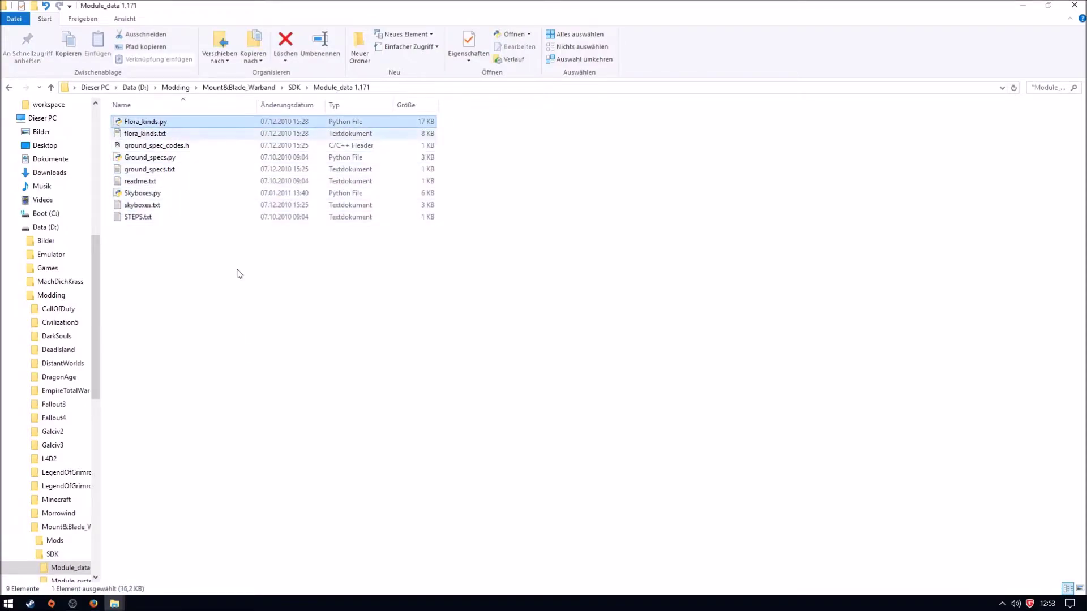
key(BackSpace)
double_click(181, 136)
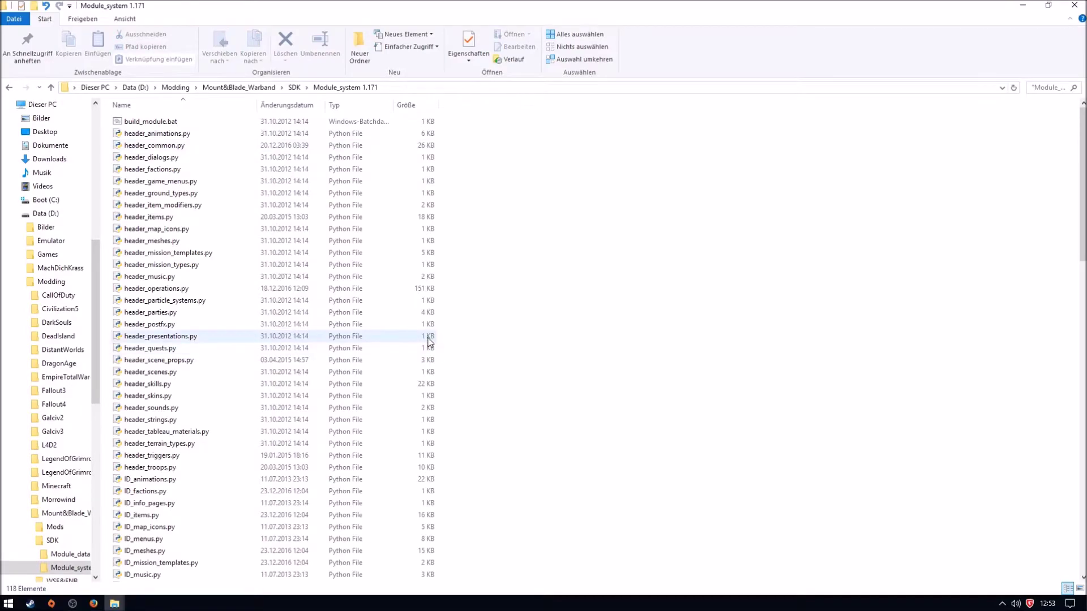
scroll(430, 345, down, 7)
scroll(426, 354, down, 18)
scroll(427, 351, up, 20)
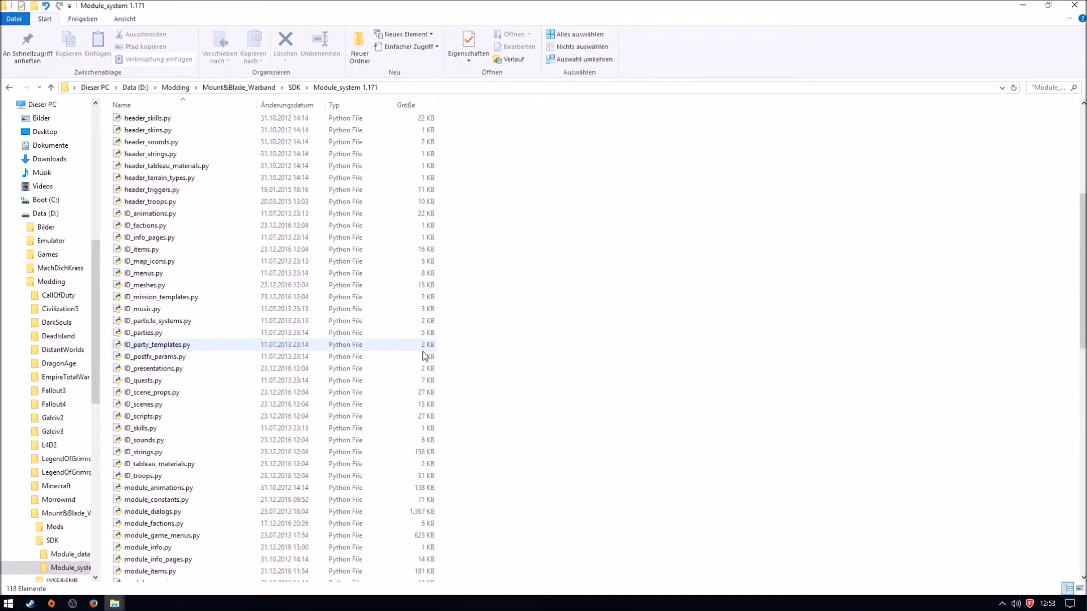
scroll(435, 319, up, 3)
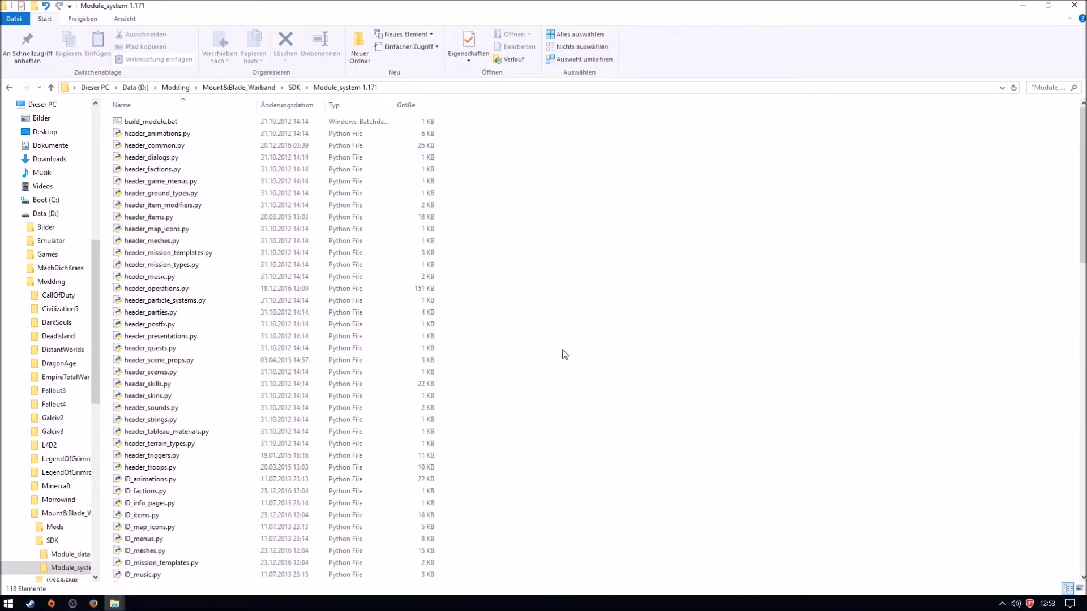
key(BackSpace)
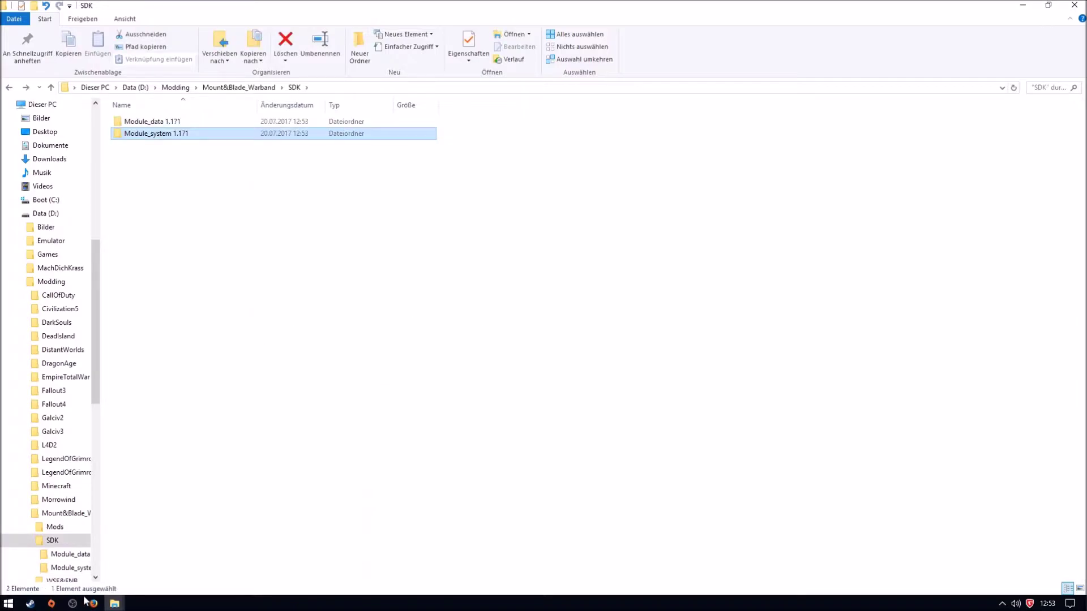
In a new Firefox tab, search for 'phython' and open python.org.
click(93, 604)
key(ctrl+t)
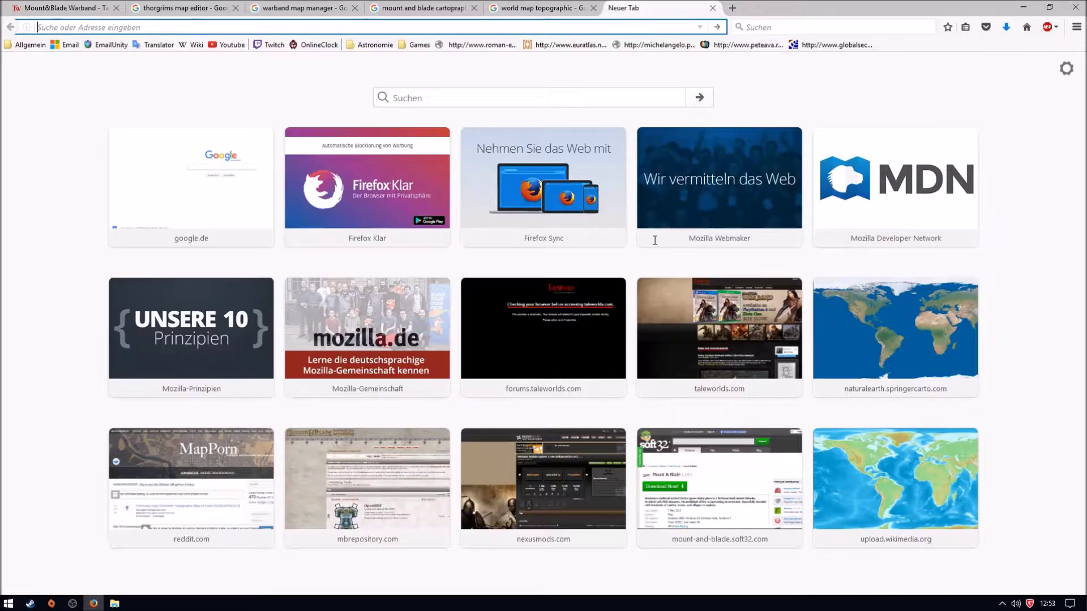
text(phython)
key(Return)
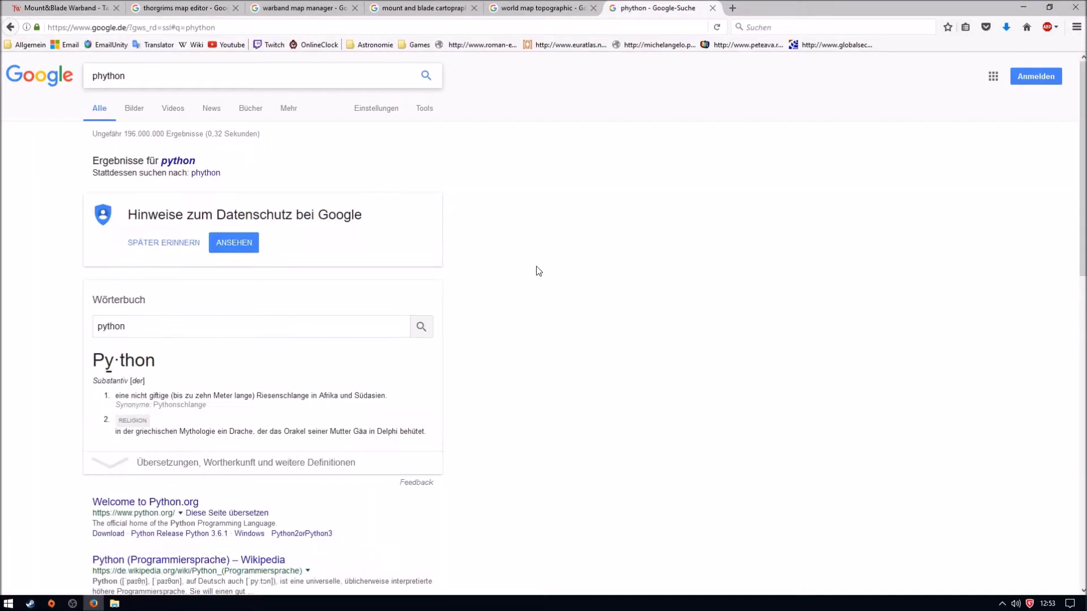
click(145, 503)
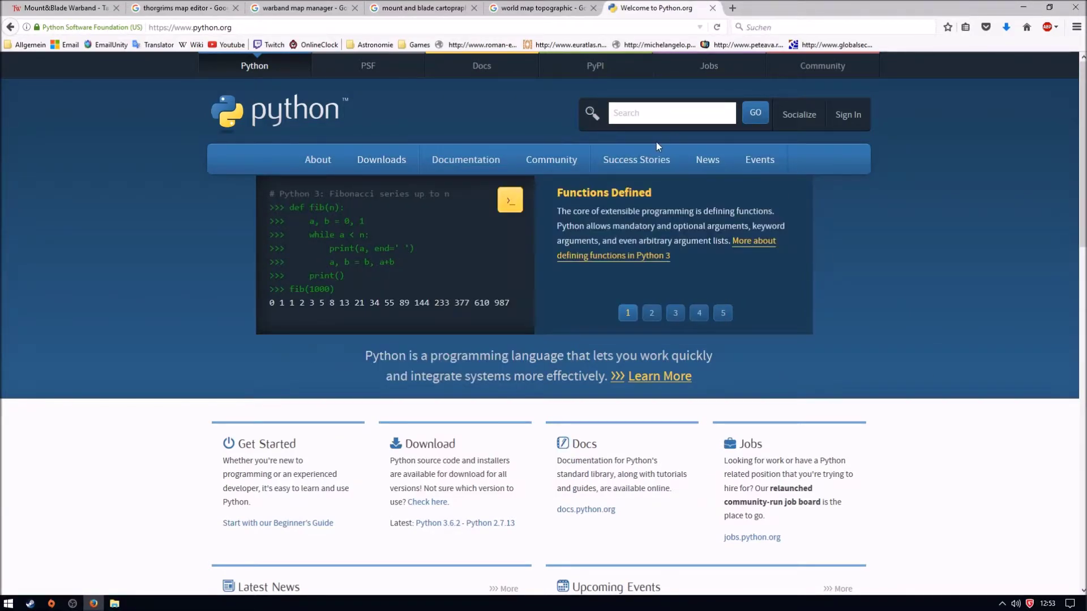
View the Python 2.7.13 release files, then close that tab.
scroll(526, 403, down, 2)
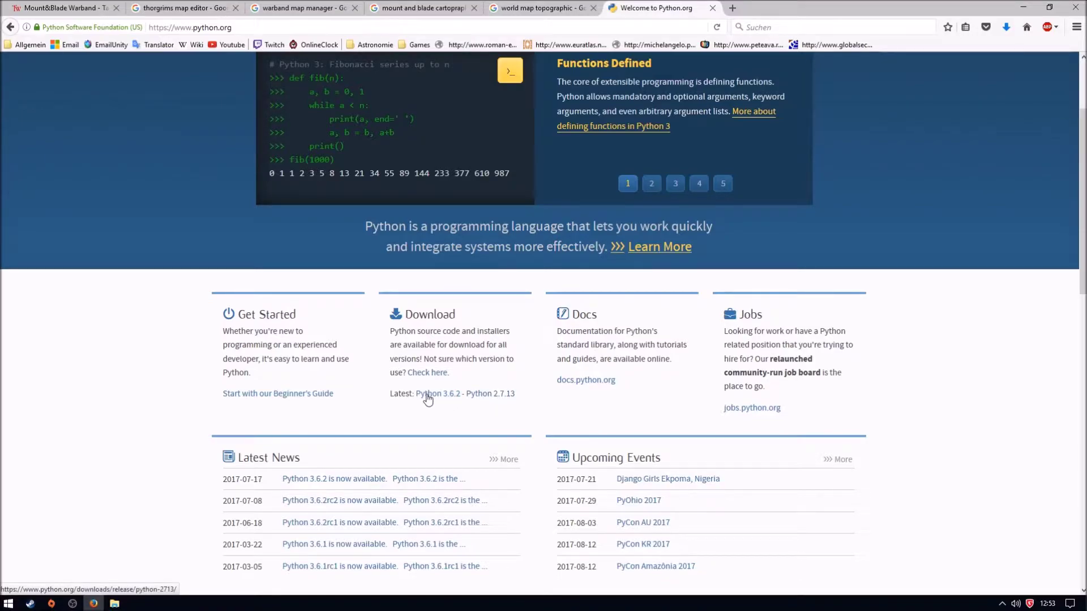
click(503, 396)
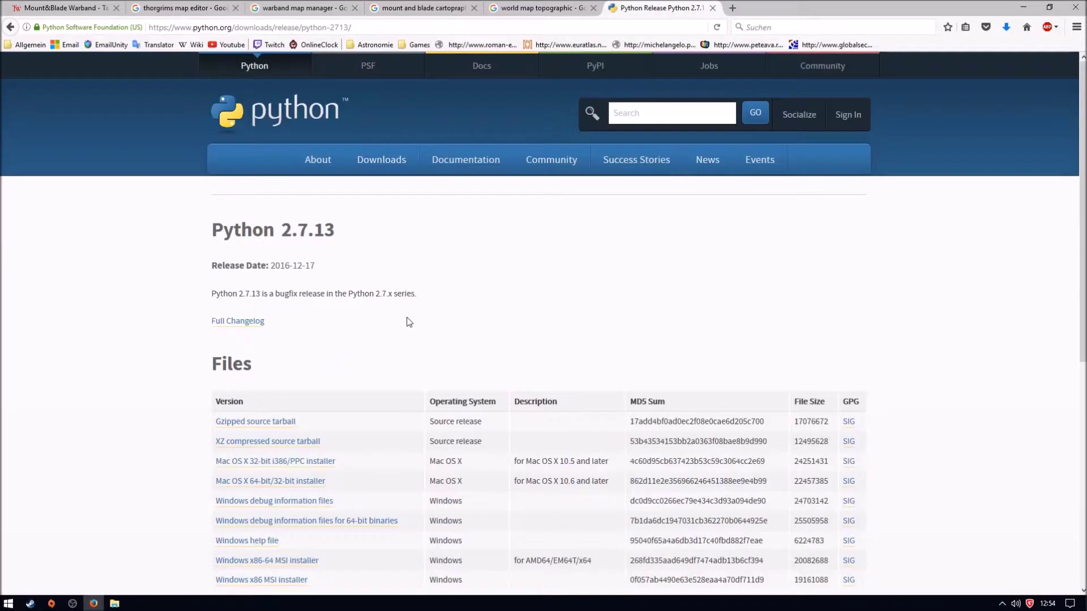
scroll(544, 262, down, 3)
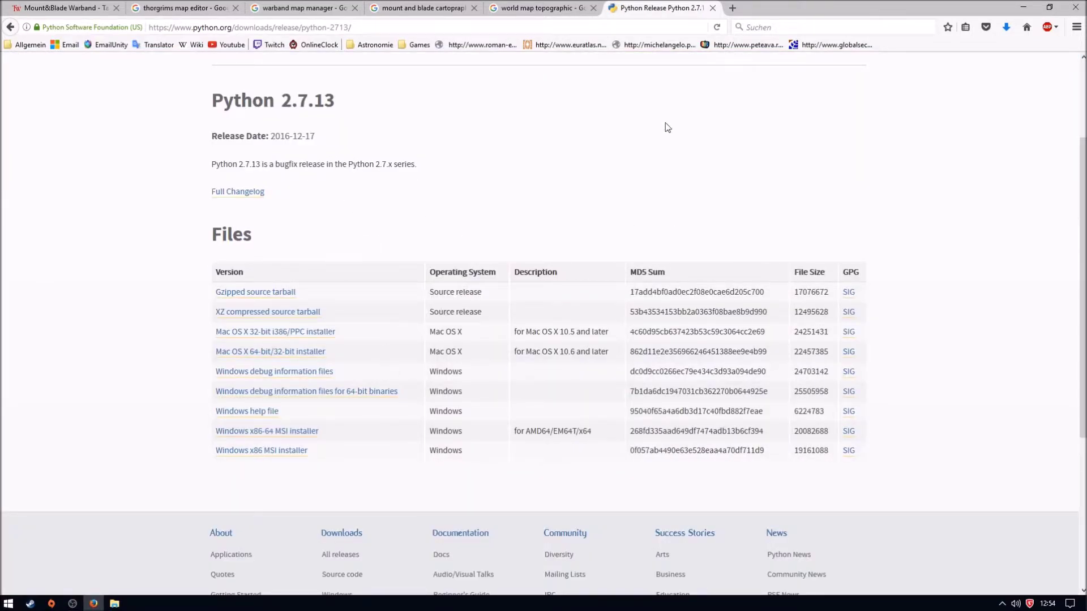
click(712, 8)
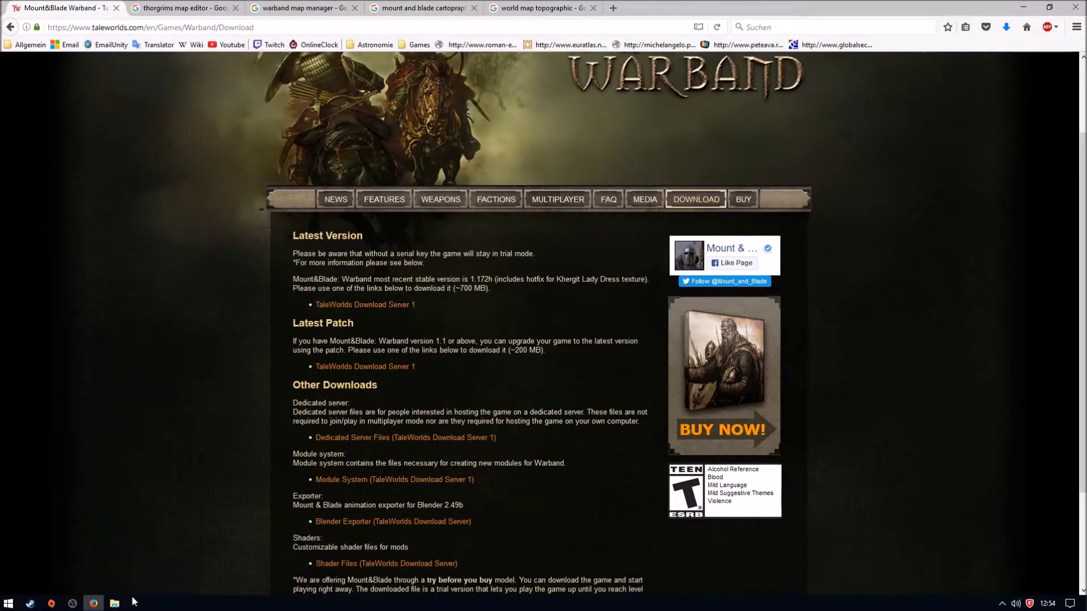
Open Module_system 1.171 in the SDK window, check build_module.bat's context menu, and return to Firefox.
mouse_move(119, 605)
click(175, 572)
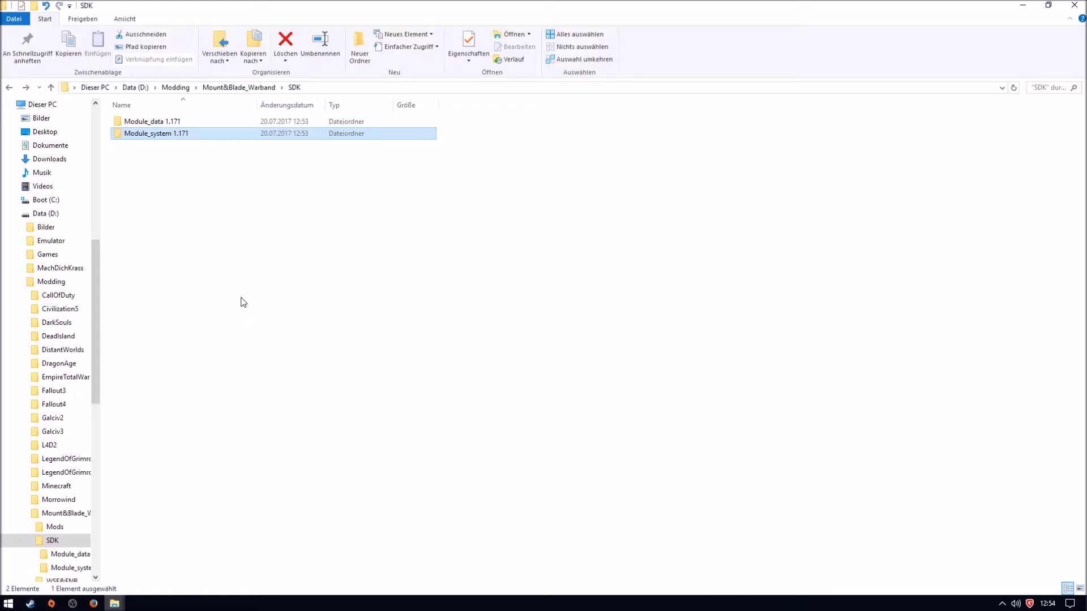
double_click(180, 134)
right_click(150, 121)
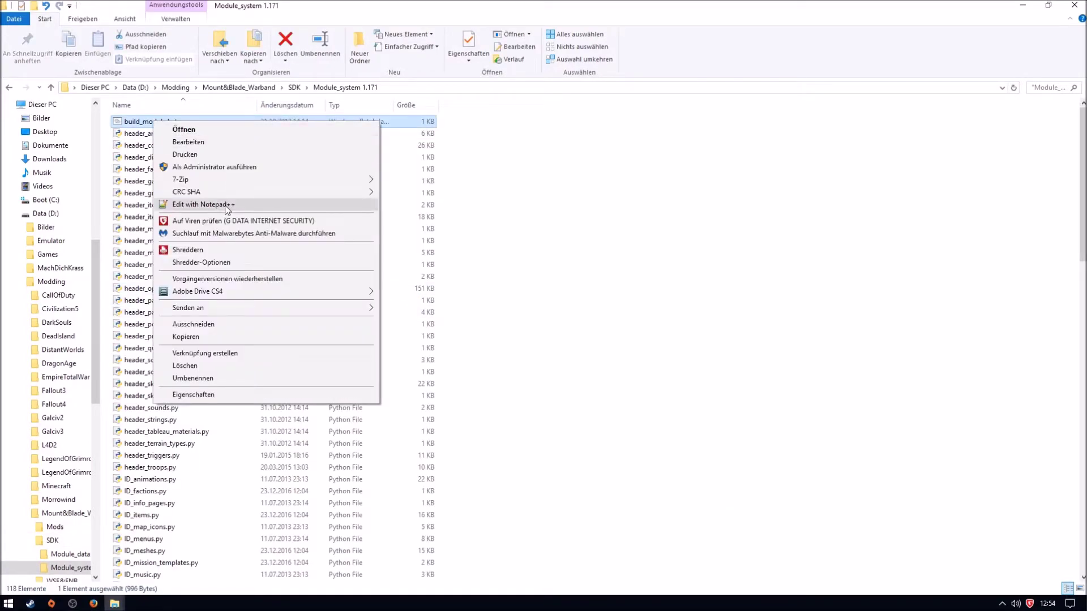
click(684, 245)
click(93, 603)
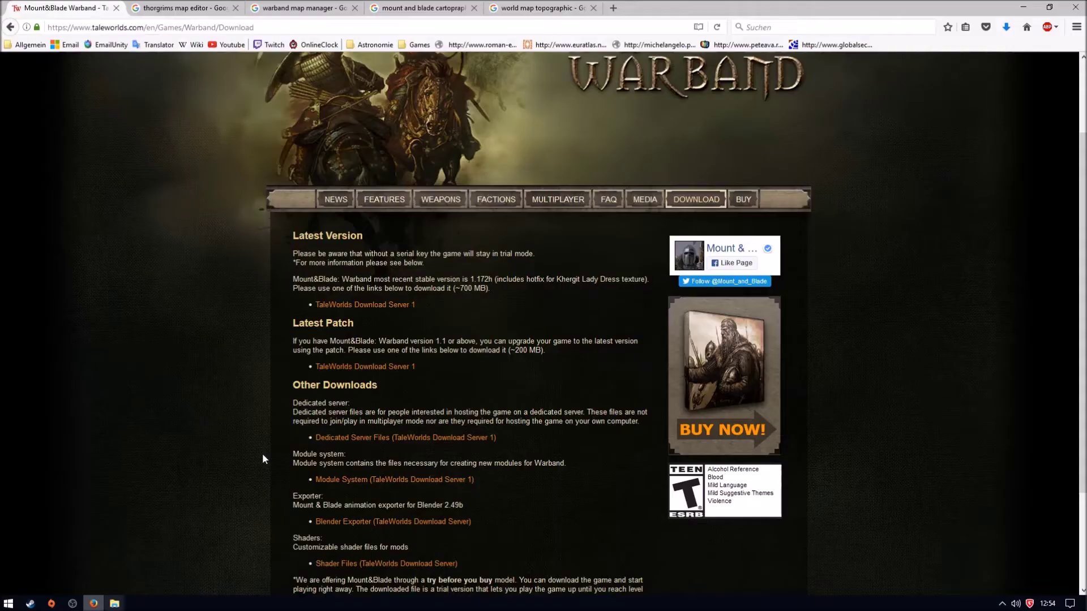
click(613, 8)
Search Google for 'notepadd++', visit the Notepad++ home page, then close that tab.
key(alt+Home)
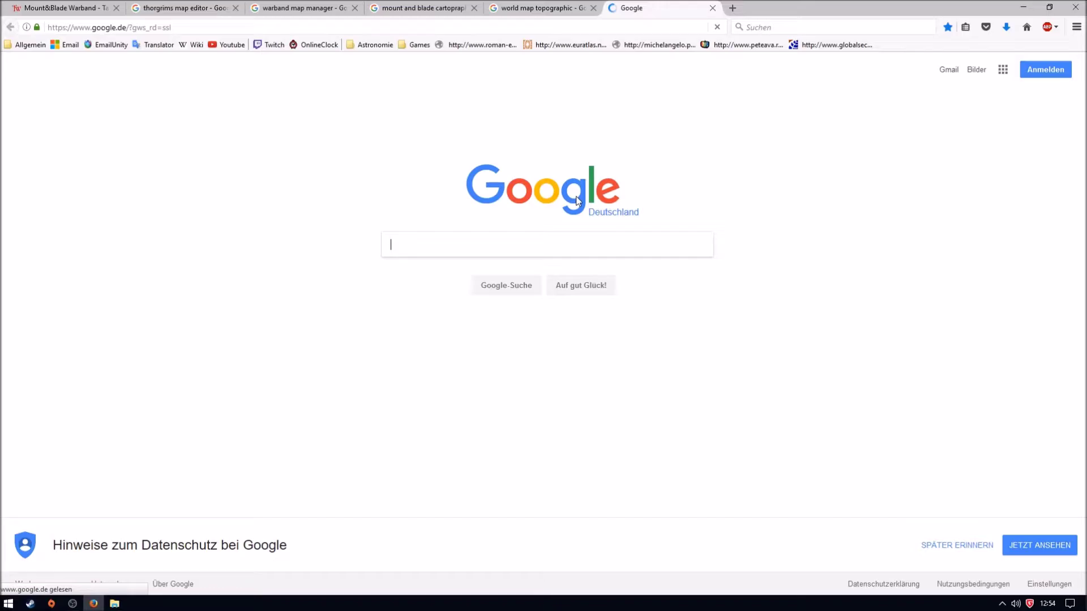
text(notepadd++)
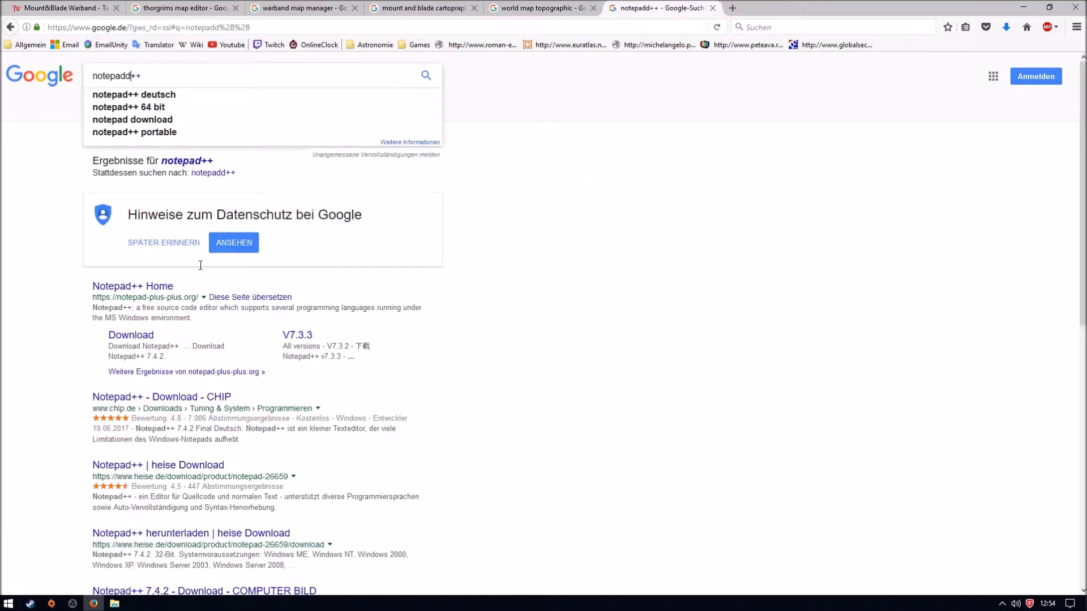
click(136, 286)
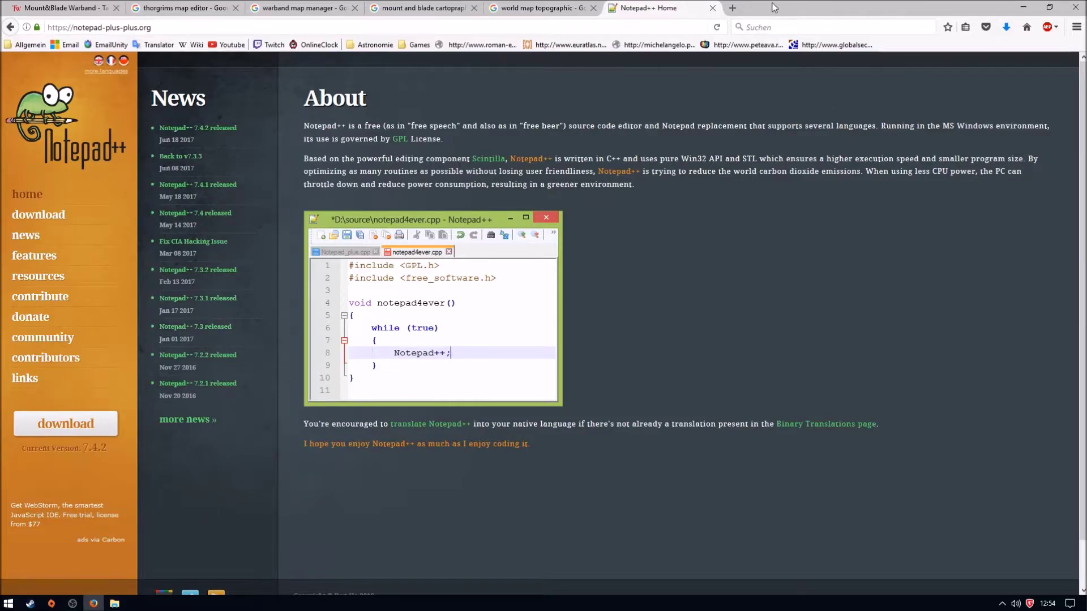
click(713, 8)
Open build_module.bat from Module_system 1.171 with Edit with Notepad++.
click(114, 603)
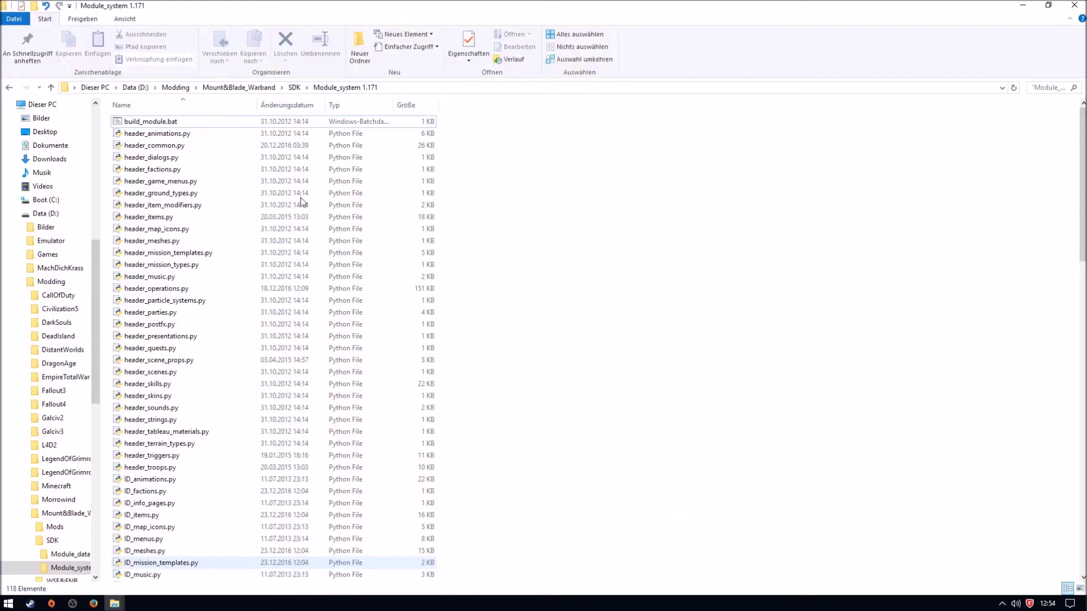
right_click(154, 122)
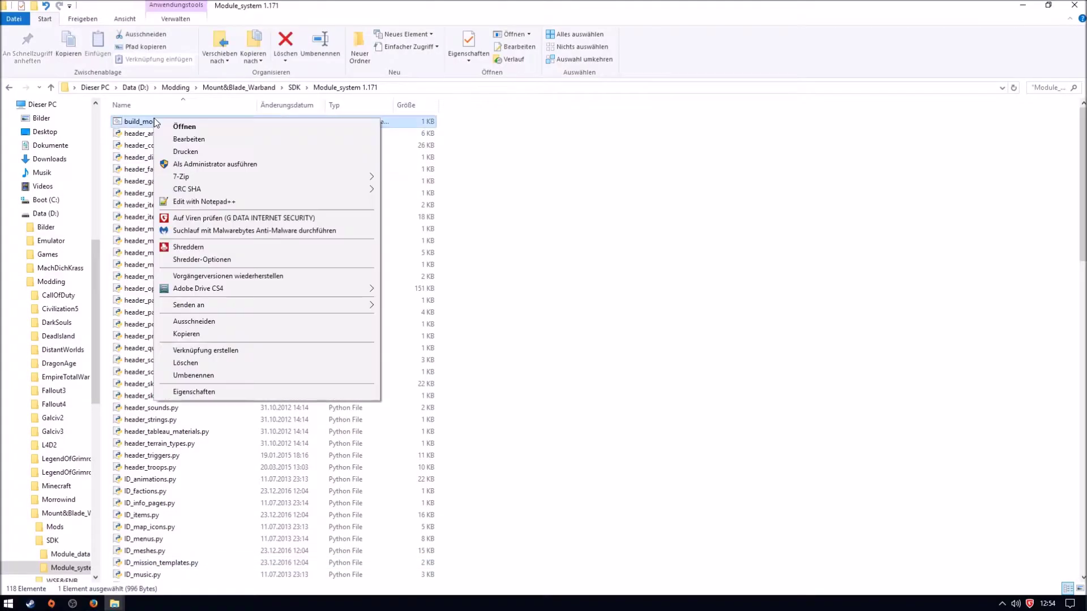
click(238, 203)
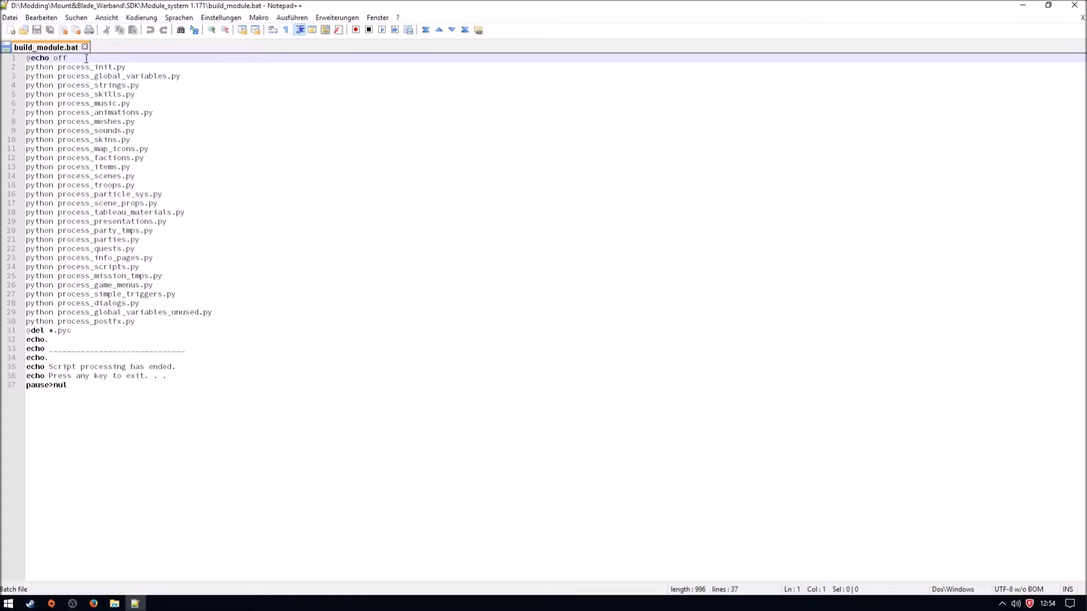